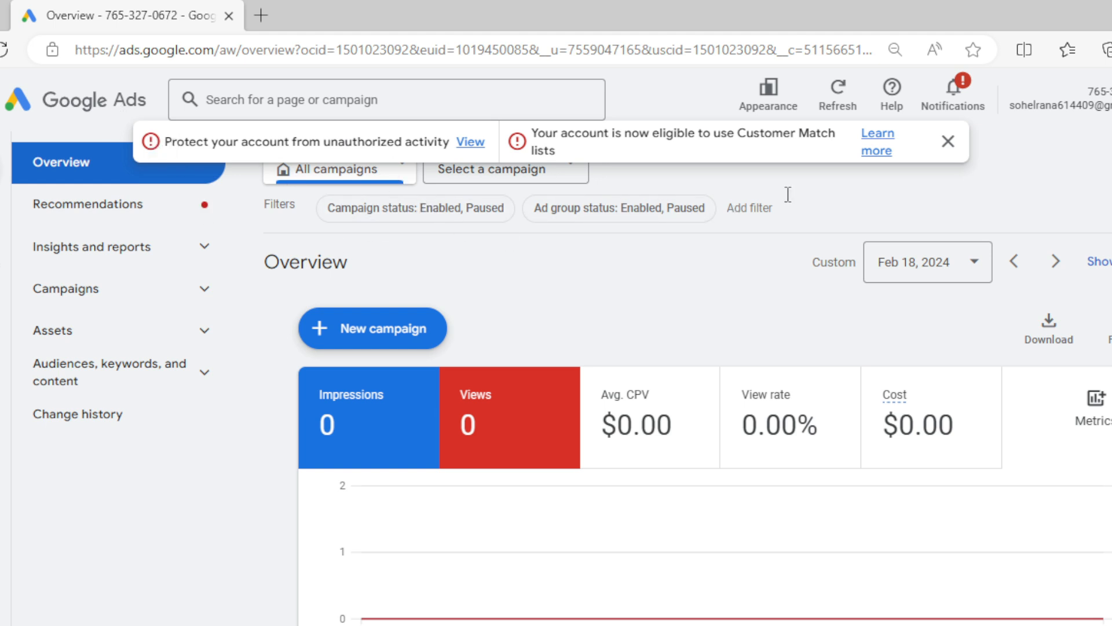
# - Start a new campaign and choose to create it without a goal's guidance
pyautogui.click(949, 142)
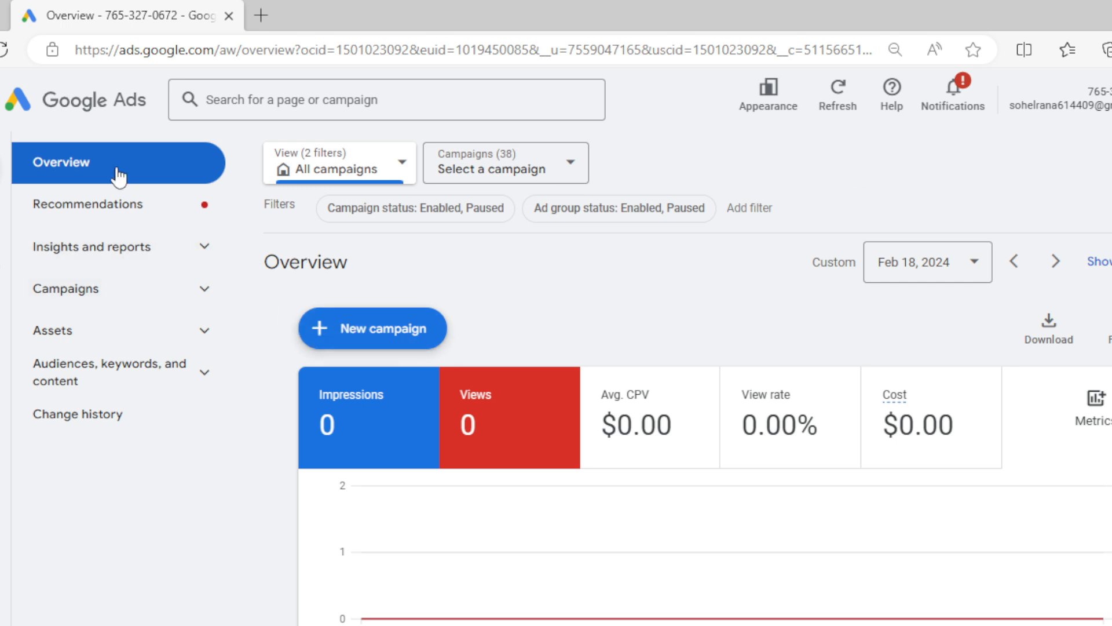
pyautogui.click(354, 345)
pyautogui.click(391, 347)
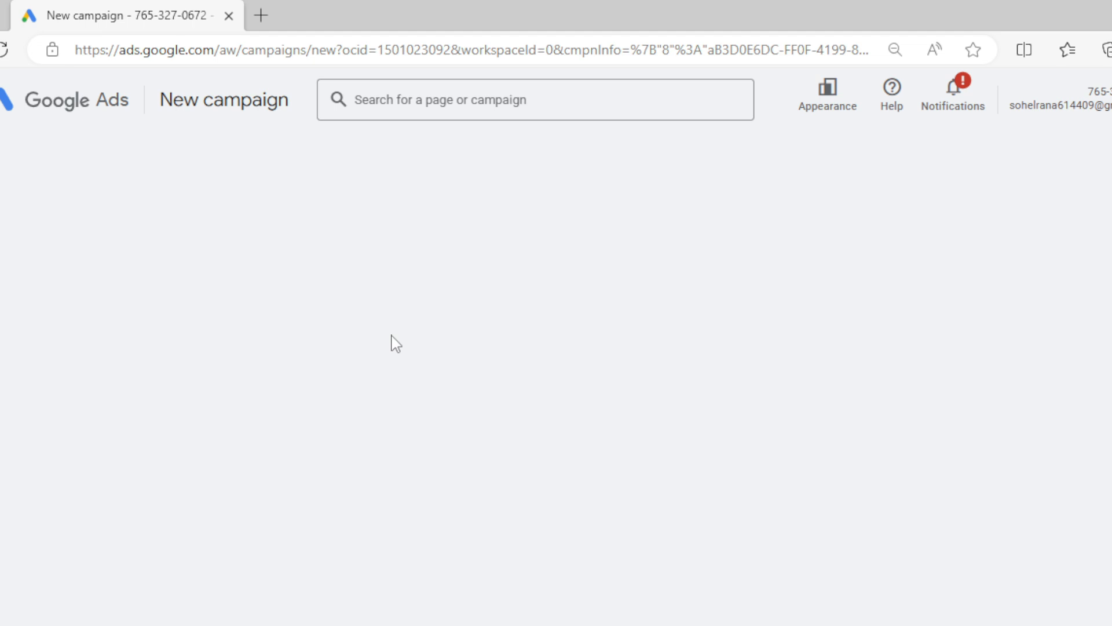
pyautogui.click(3, 50)
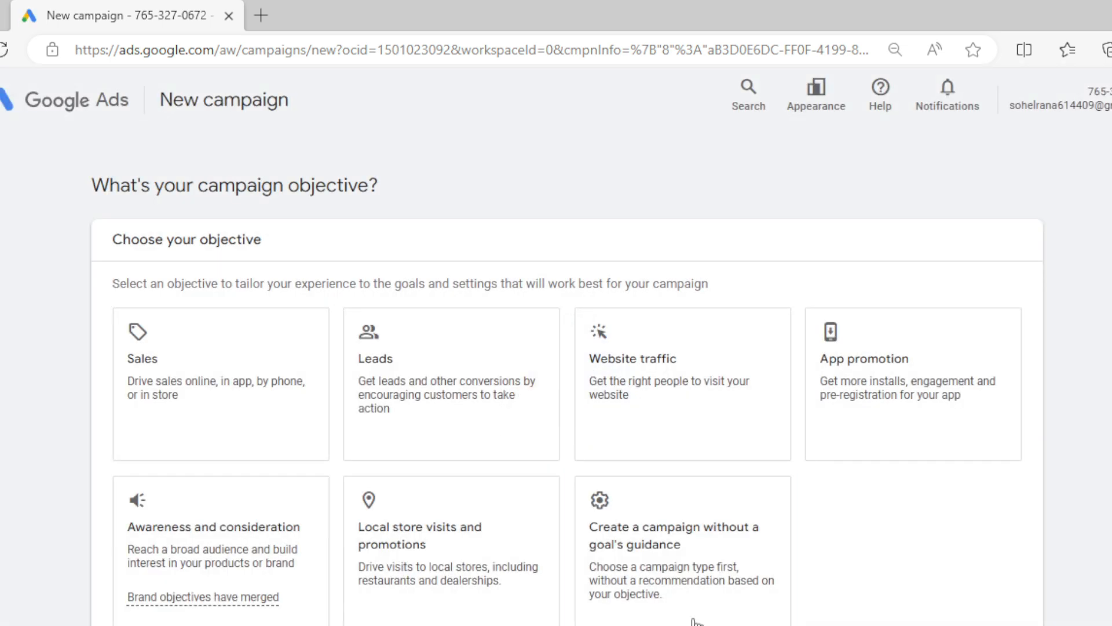
pyautogui.click(659, 594)
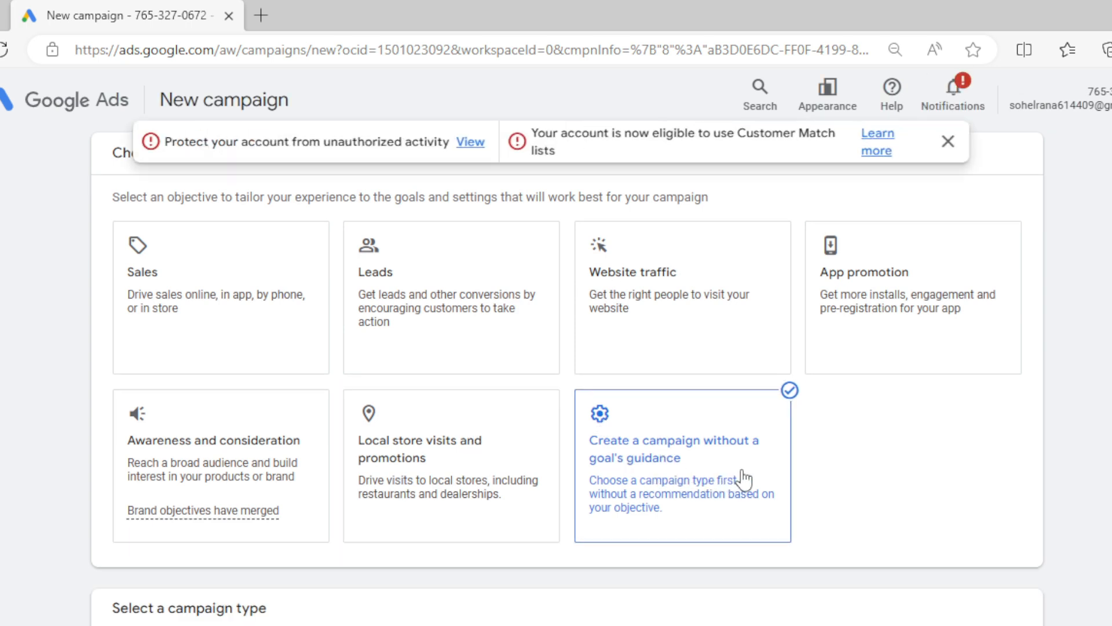
# - Select Video as the campaign type
pyautogui.scroll(-4, 746, 479)
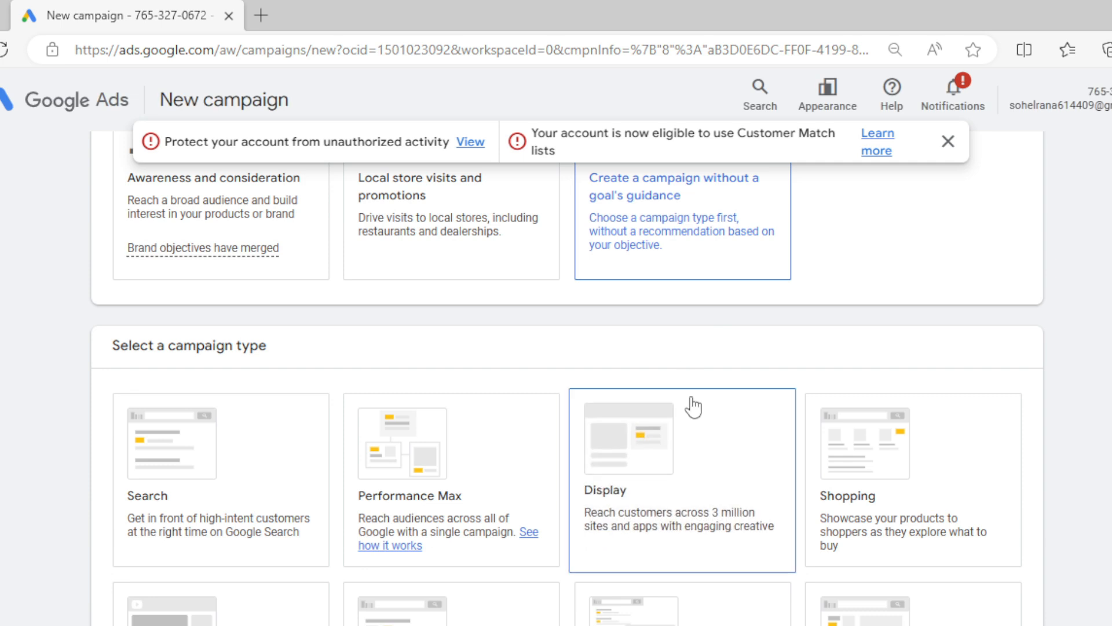
pyautogui.scroll(-3, 693, 408)
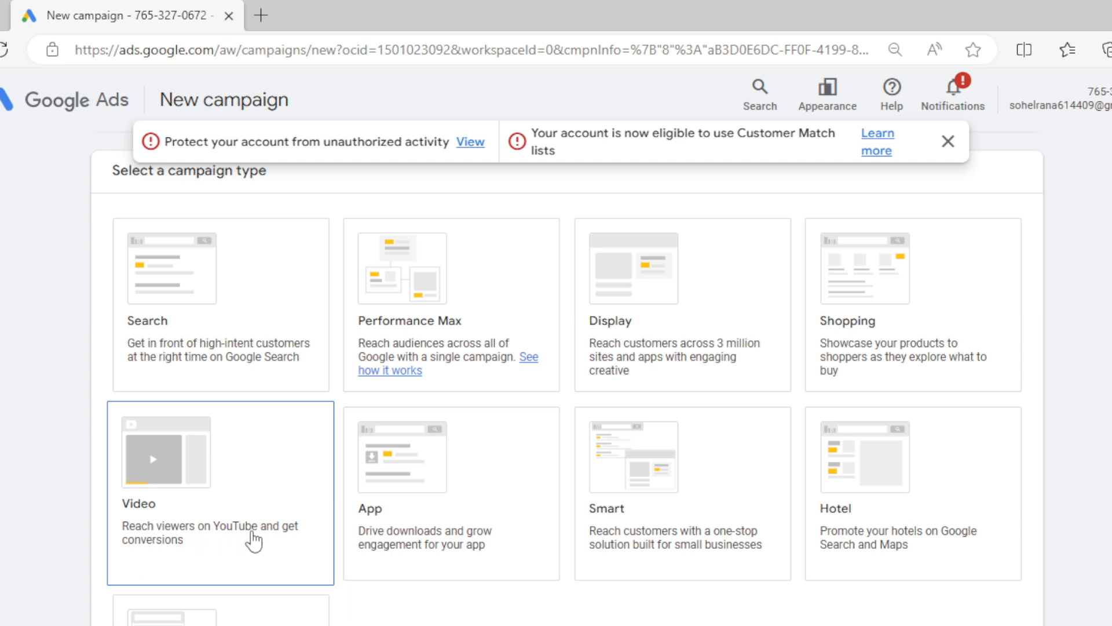
pyautogui.click(197, 534)
# - Review the campaign subtypes, keep Video views, and continue to the campaign settings
pyautogui.scroll(-5, 487, 534)
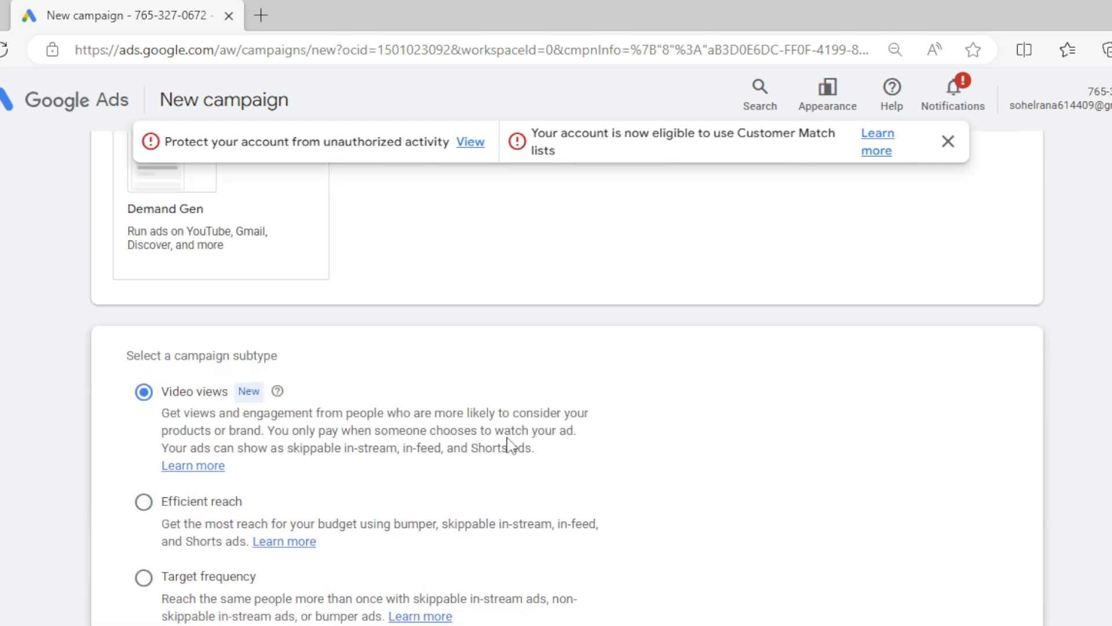
pyautogui.scroll(-5, 200, 481)
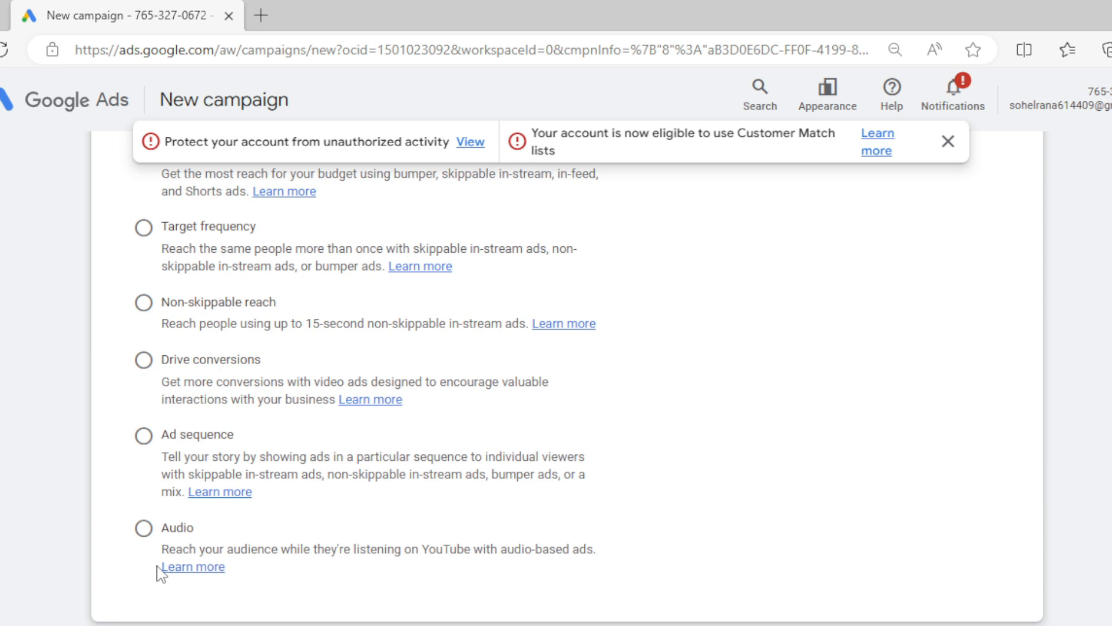
pyautogui.scroll(2, 159, 565)
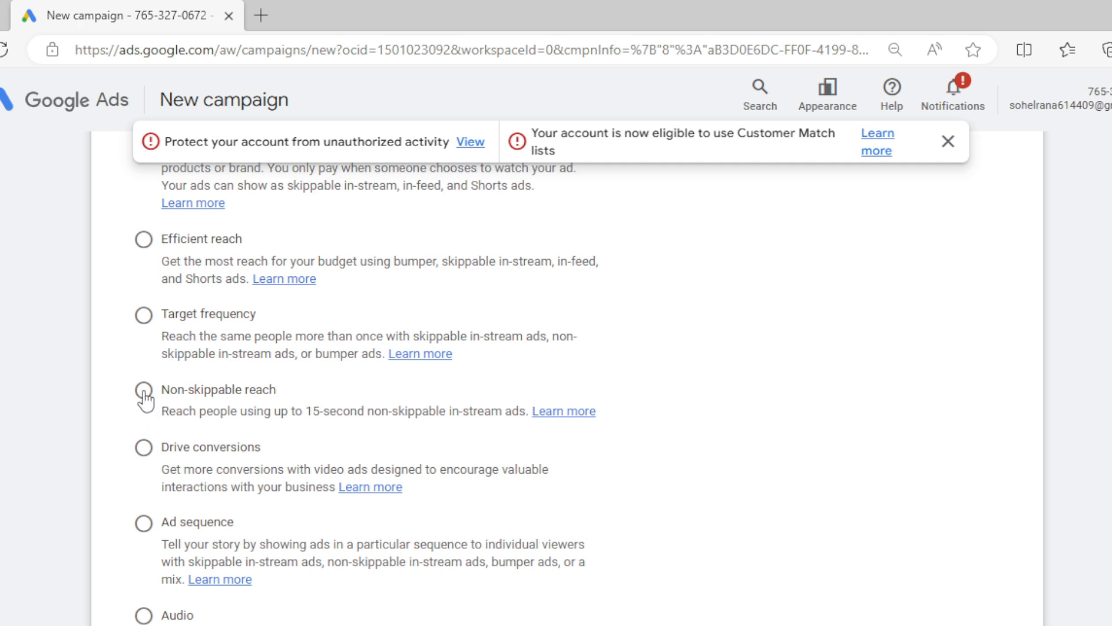
pyautogui.scroll(3, 186, 470)
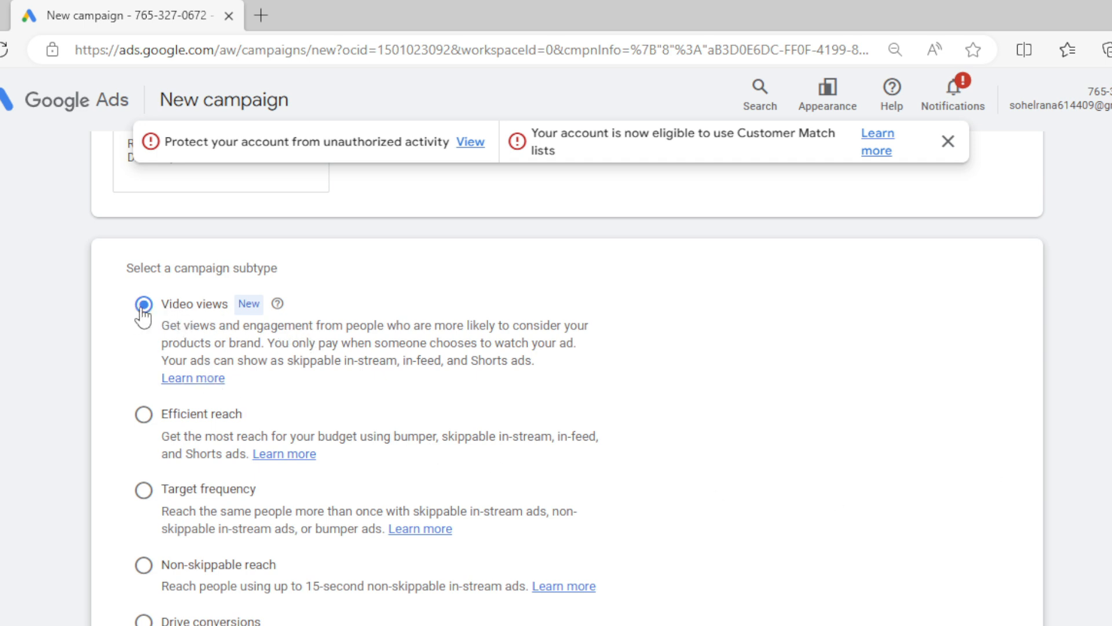
pyautogui.scroll(-5, 1013, 556)
pyautogui.click(1009, 600)
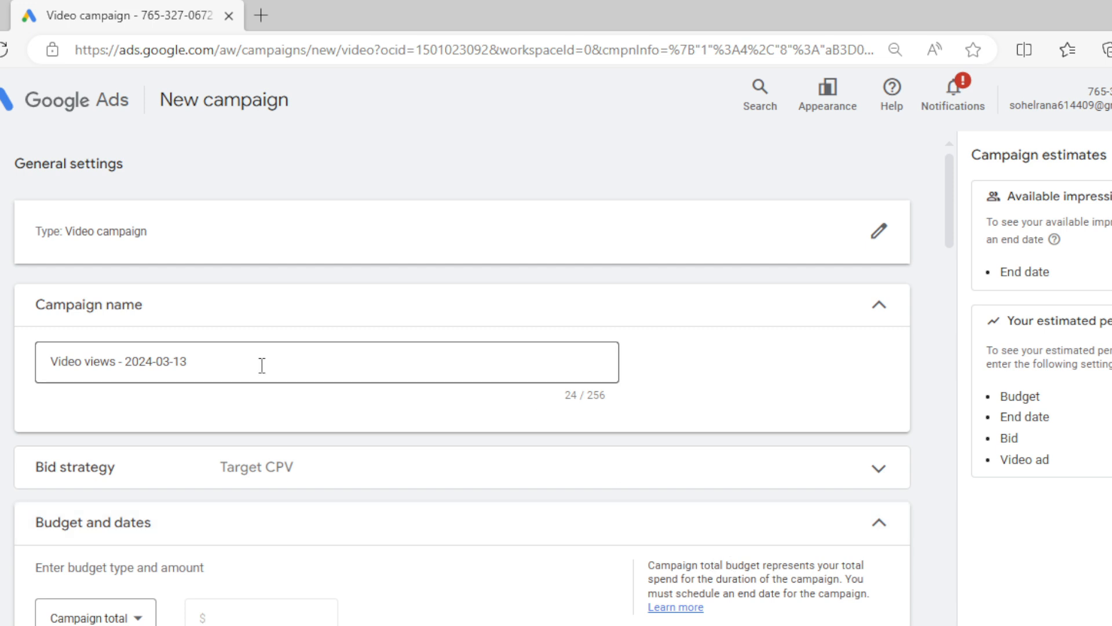
# - Name the campaign "camnew" and review its bid strategy options
pyautogui.moveTo(253, 360); pyautogui.dragTo(55, 354)
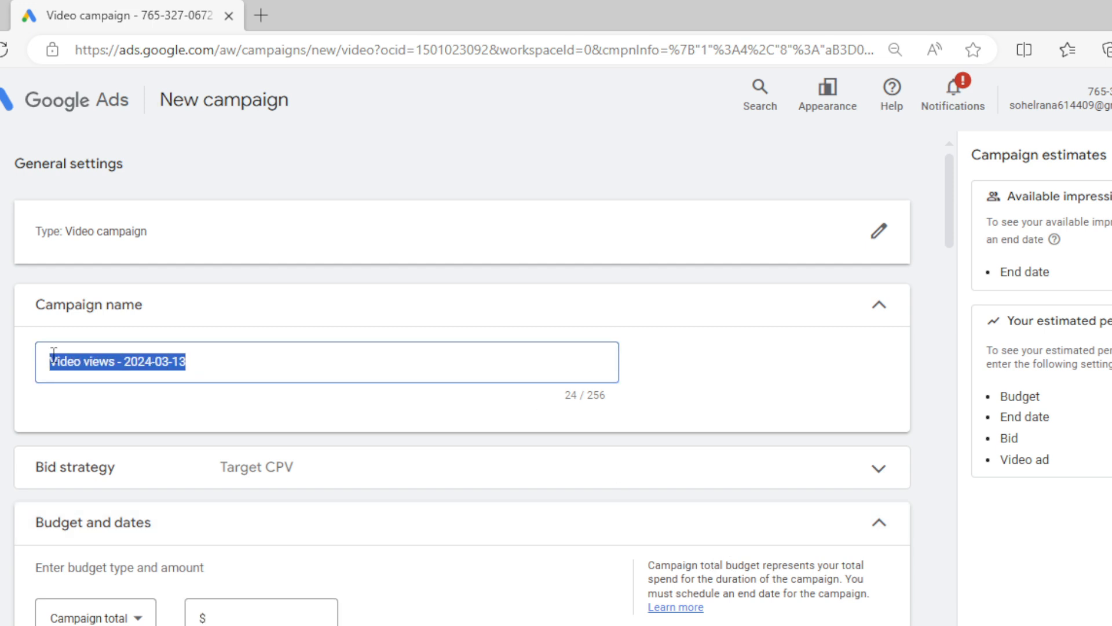
pyautogui.write('cam')
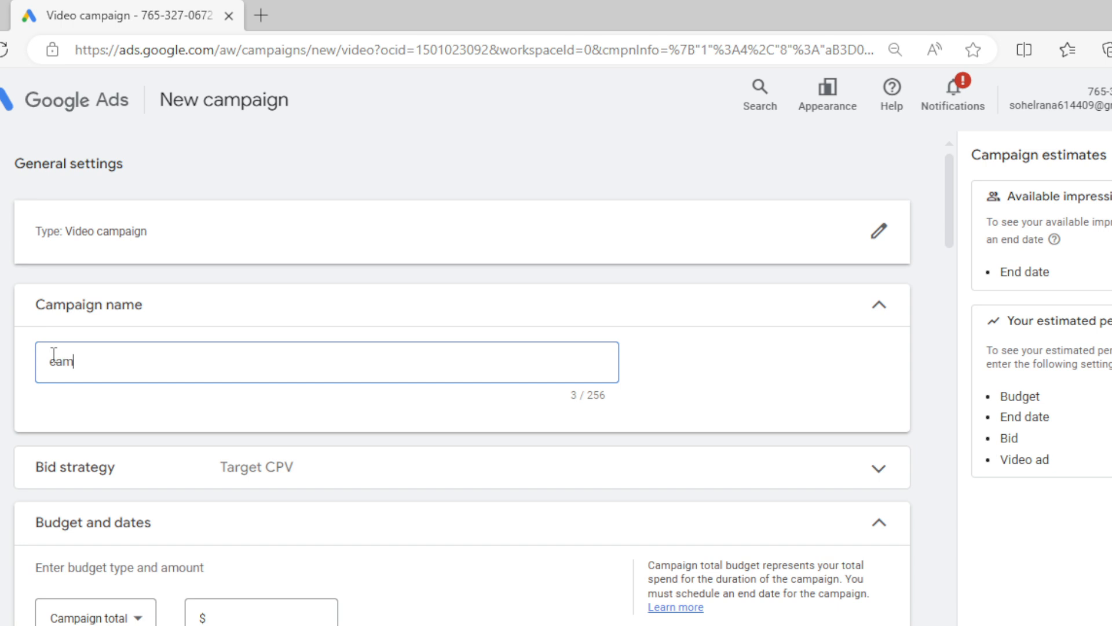
pyautogui.write('new')
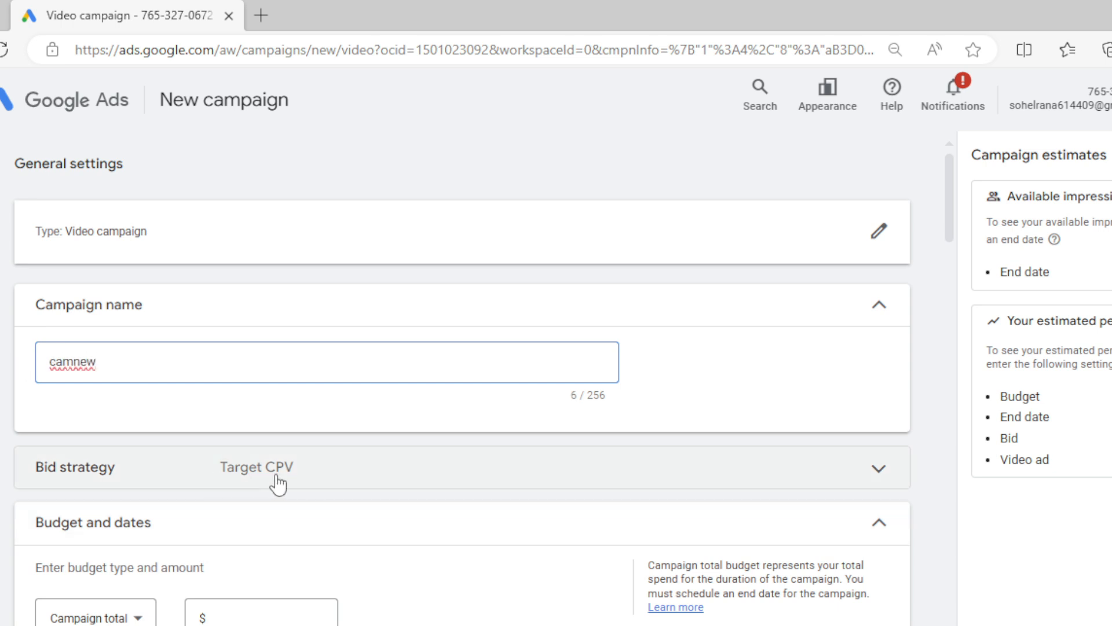
pyautogui.click(316, 483)
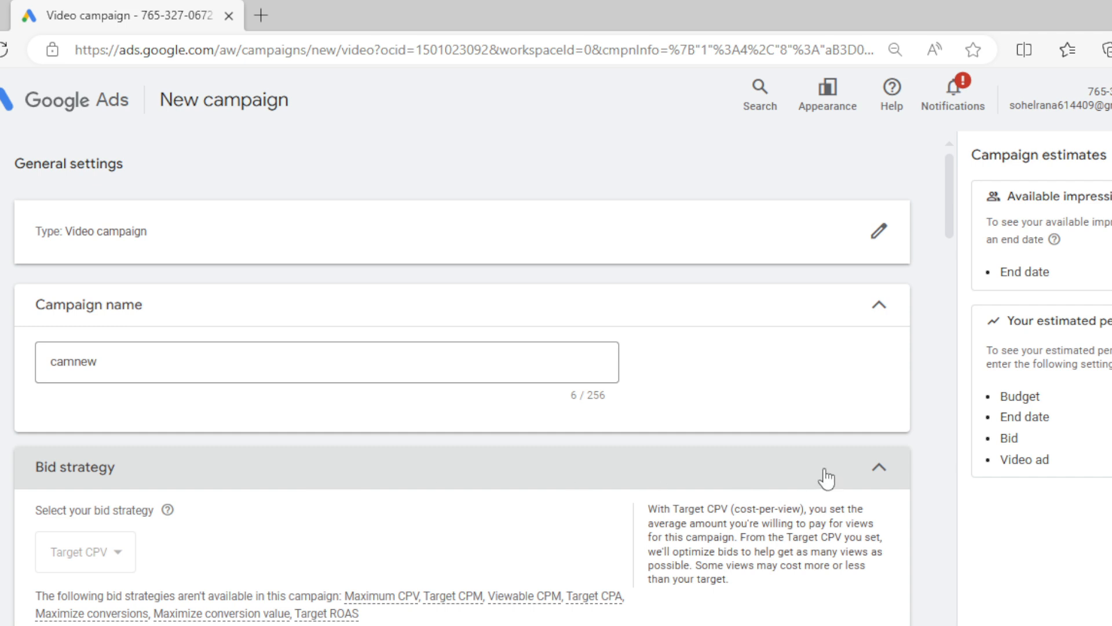
pyautogui.click(877, 465)
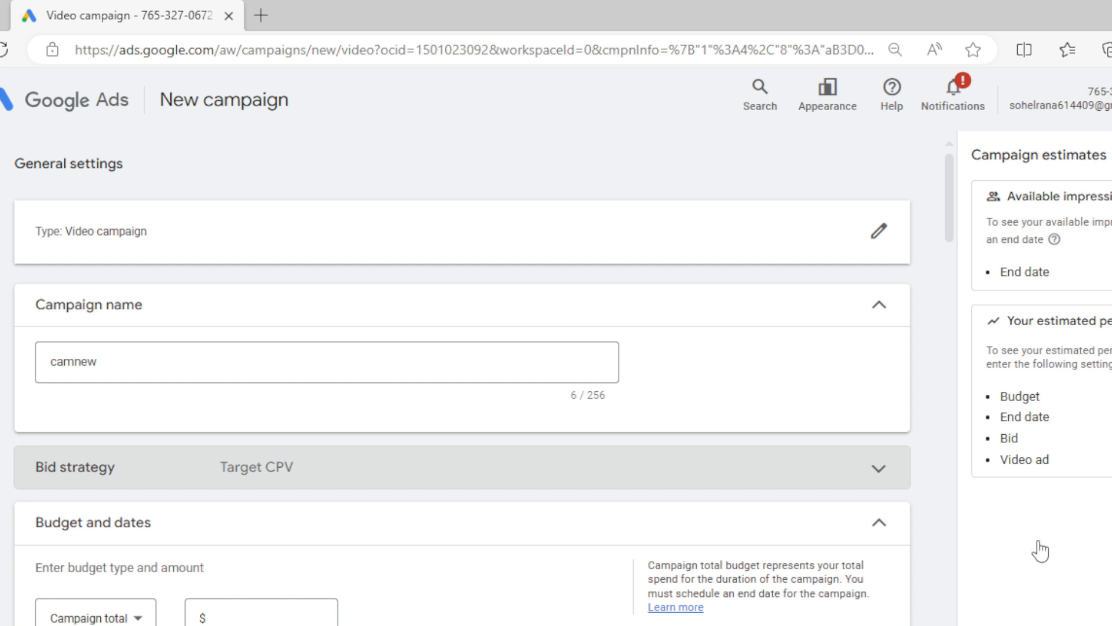
# - Set the campaign budget type to Daily with an amount of $20
pyautogui.scroll(-3, 710, 591)
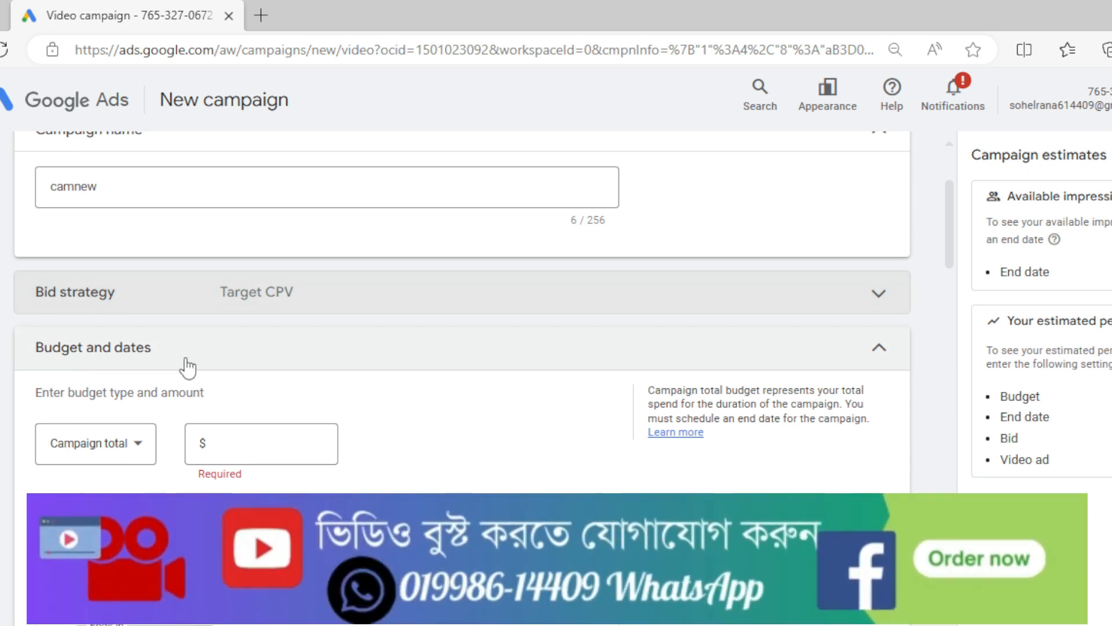
pyautogui.click(151, 456)
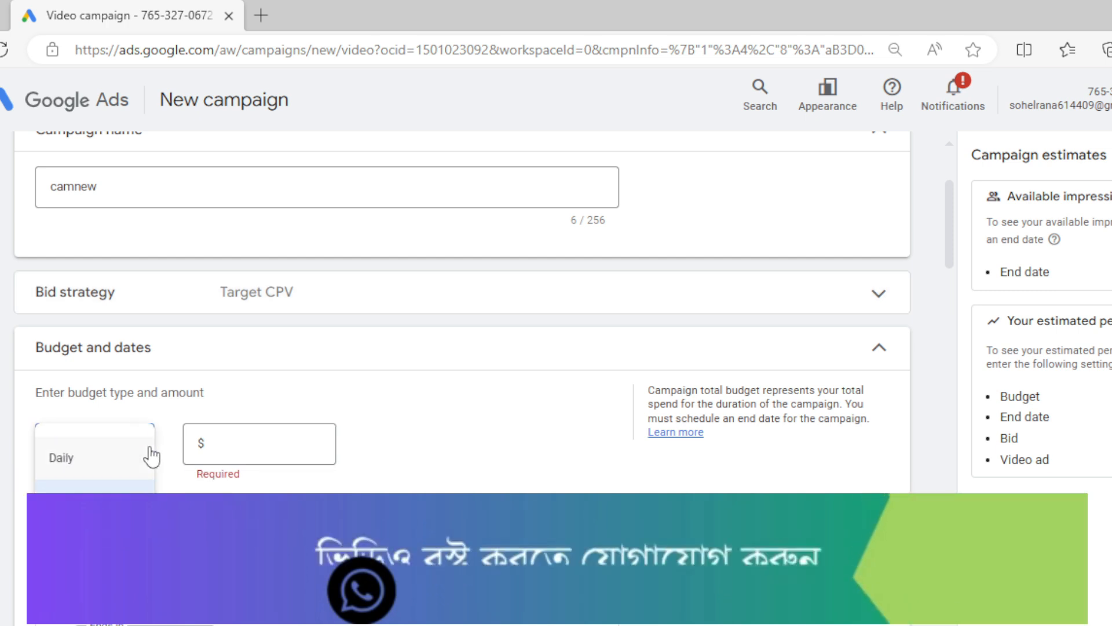
pyautogui.click(67, 464)
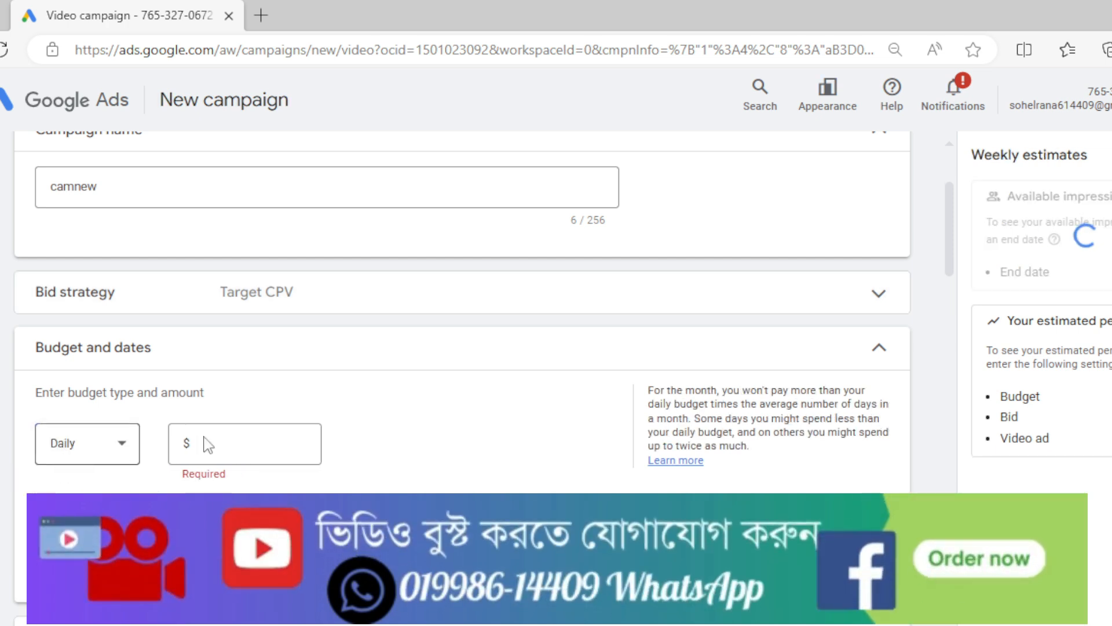
pyautogui.click(261, 444)
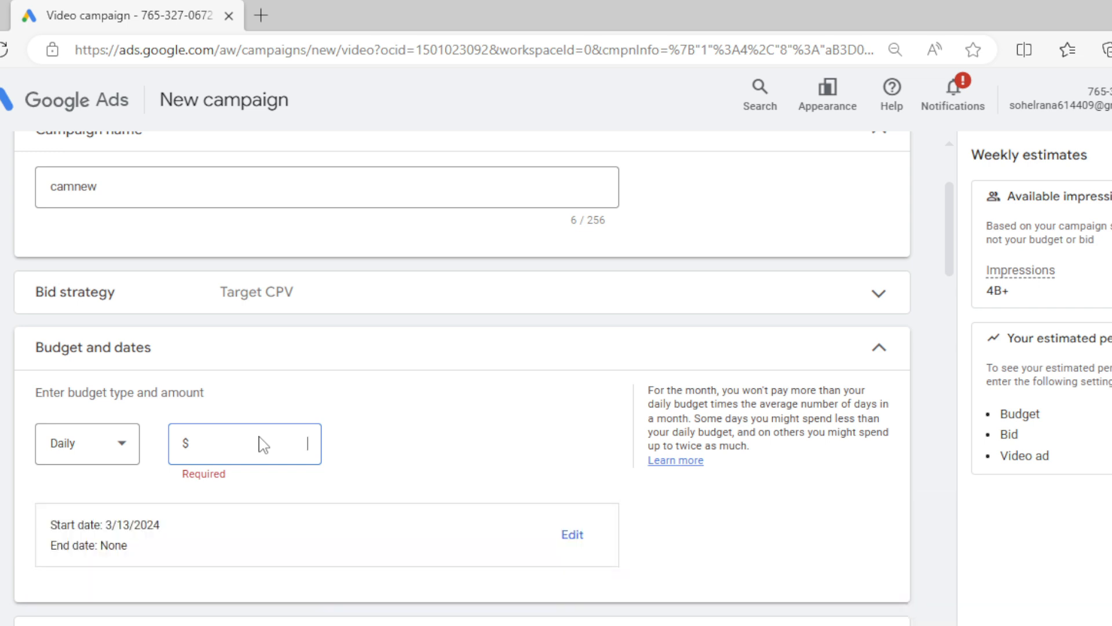
pyautogui.write('20')
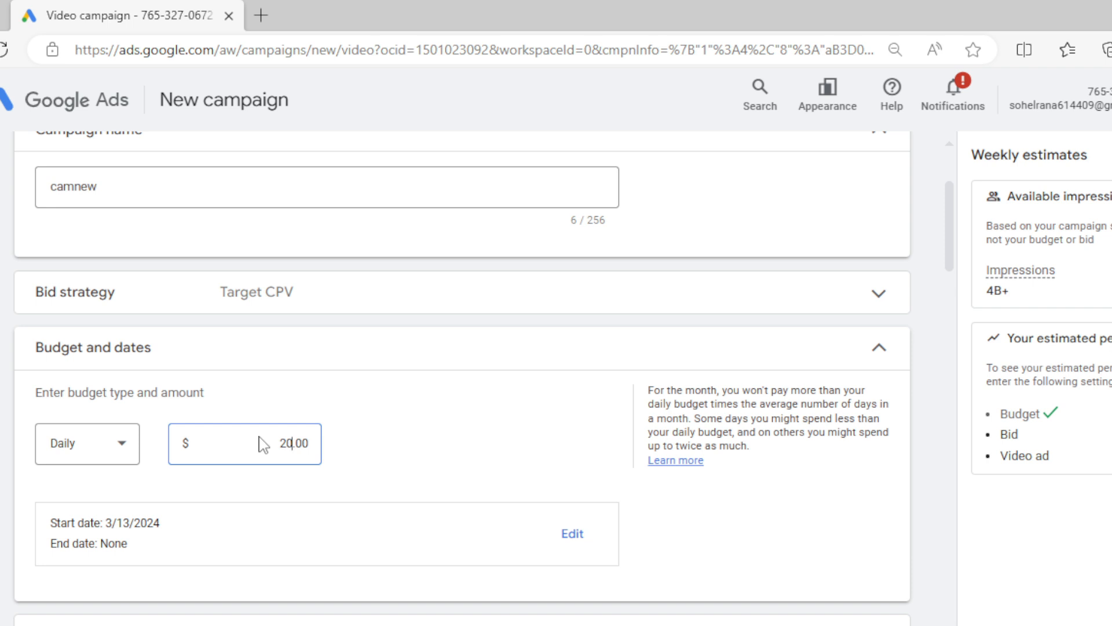
# - Schedule the campaign with a start date of Mar 13, 2024 and an end date of Mar 16, 2024
pyautogui.click(565, 546)
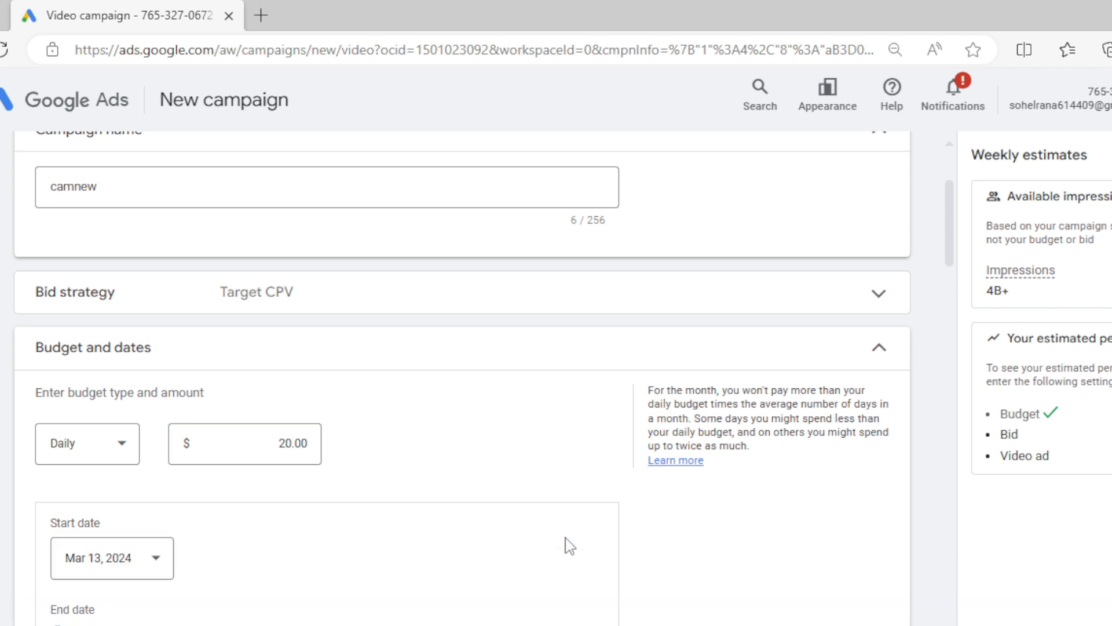
pyautogui.click(162, 559)
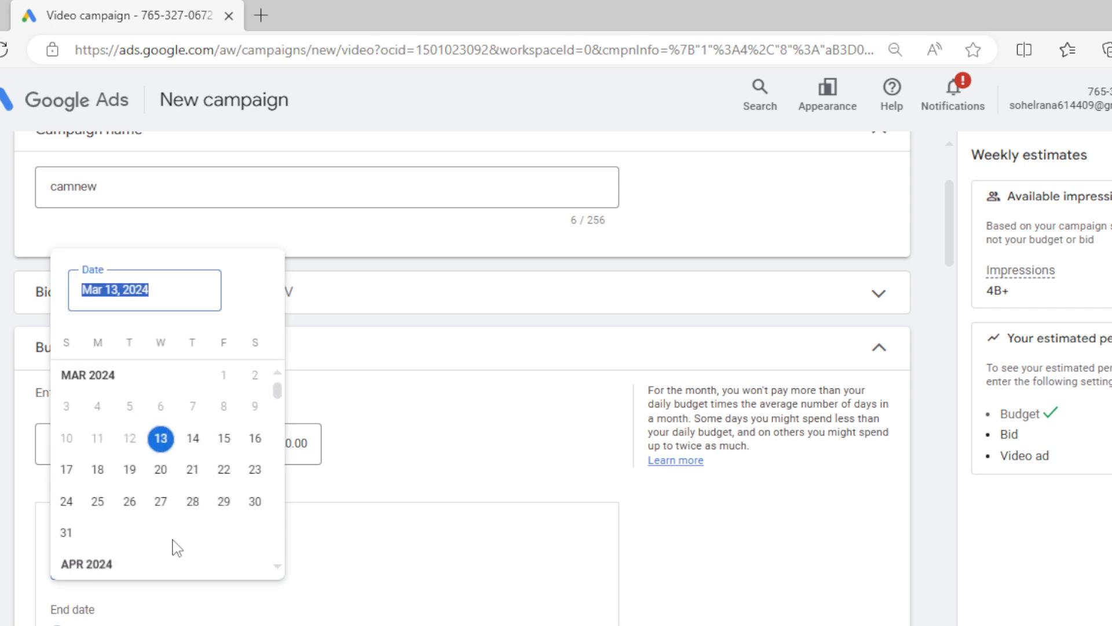
pyautogui.click(194, 438)
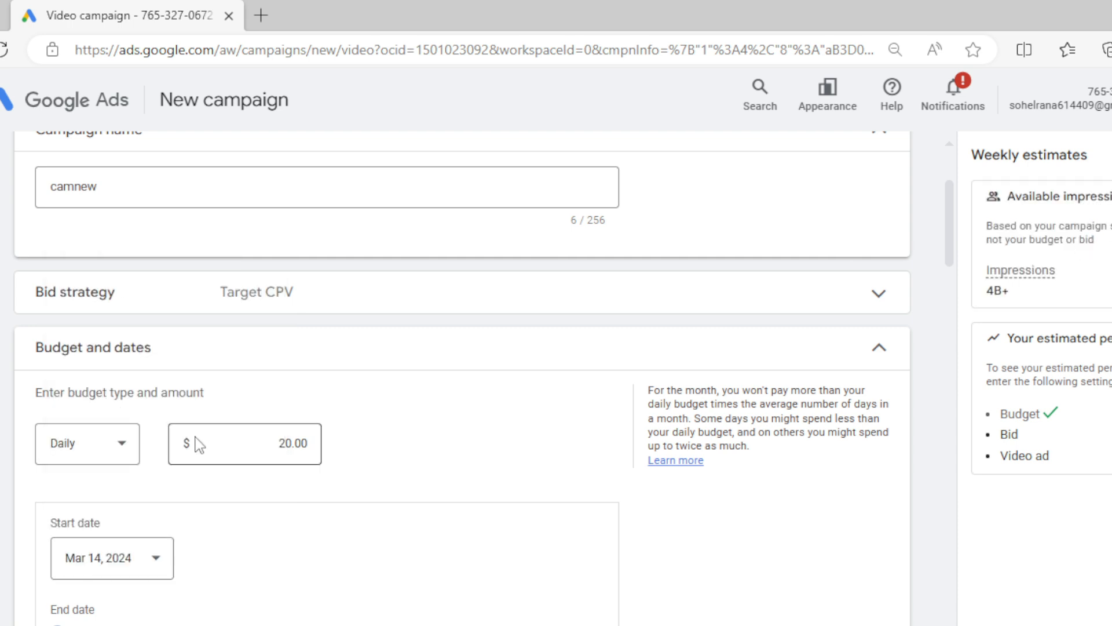
pyautogui.click(157, 559)
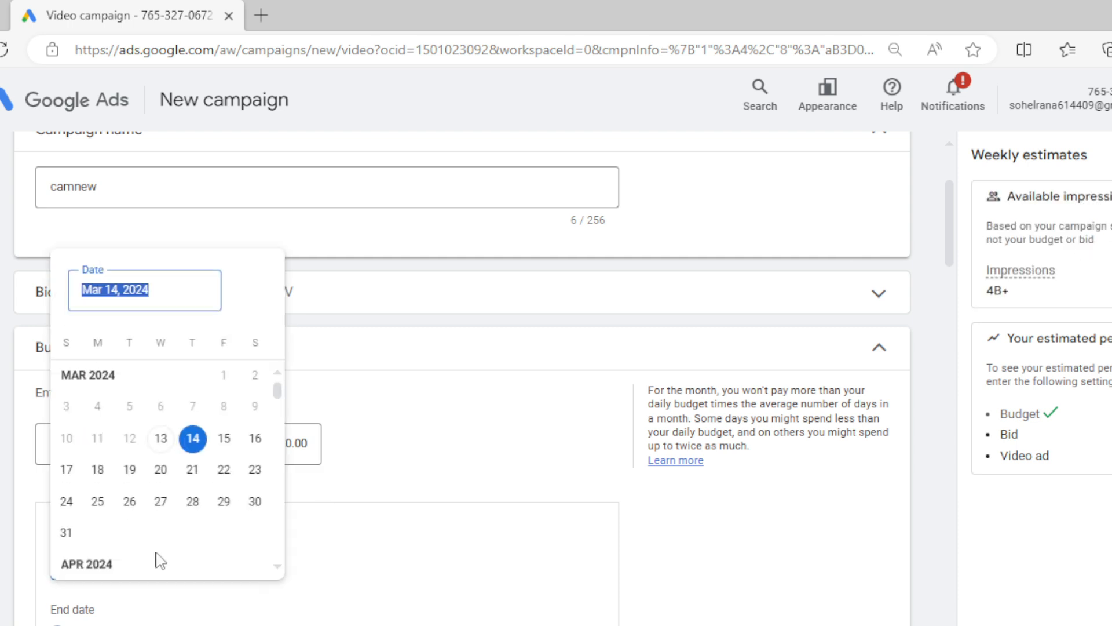
pyautogui.click(160, 438)
pyautogui.scroll(-5, 161, 439)
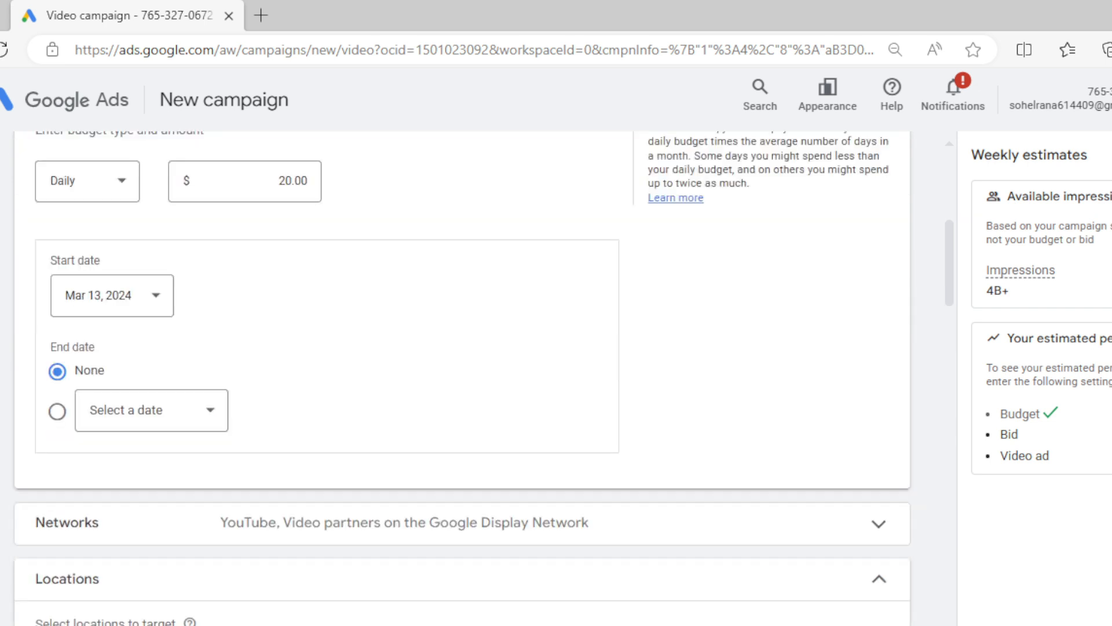
pyautogui.click(212, 423)
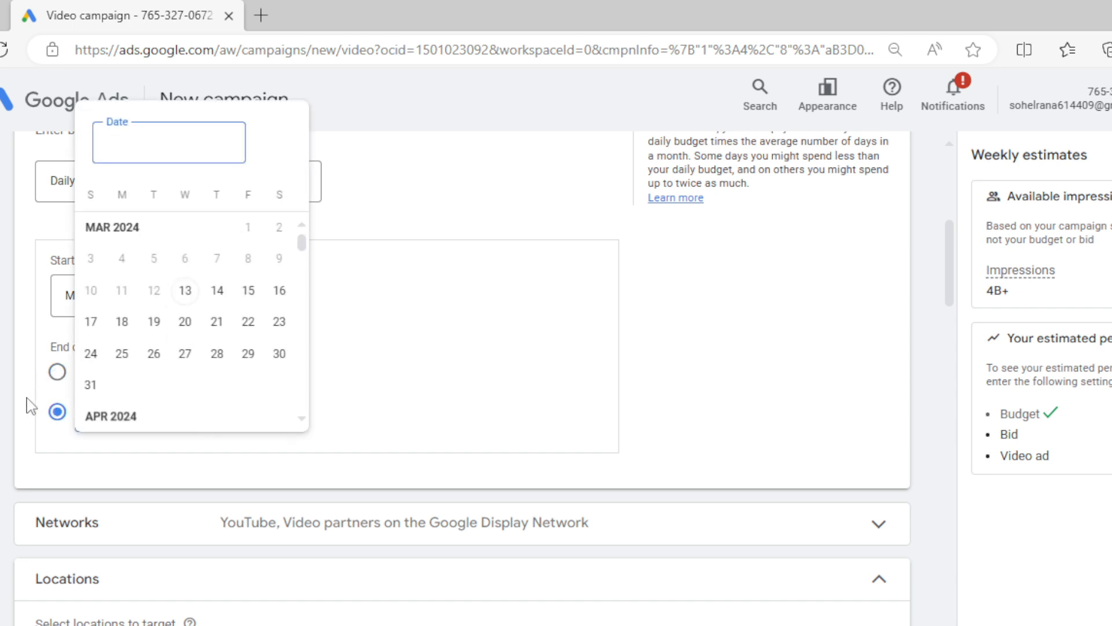
pyautogui.click(279, 291)
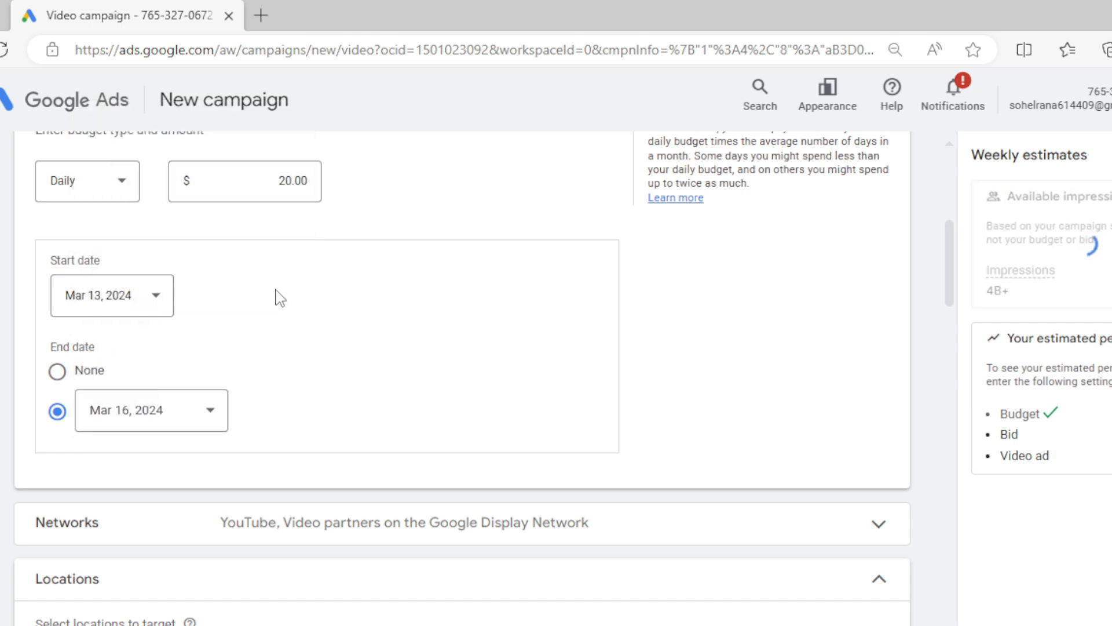
# - Exclude Video partners on the Google Display Network from the campaign's networks
pyautogui.scroll(-4, 333, 501)
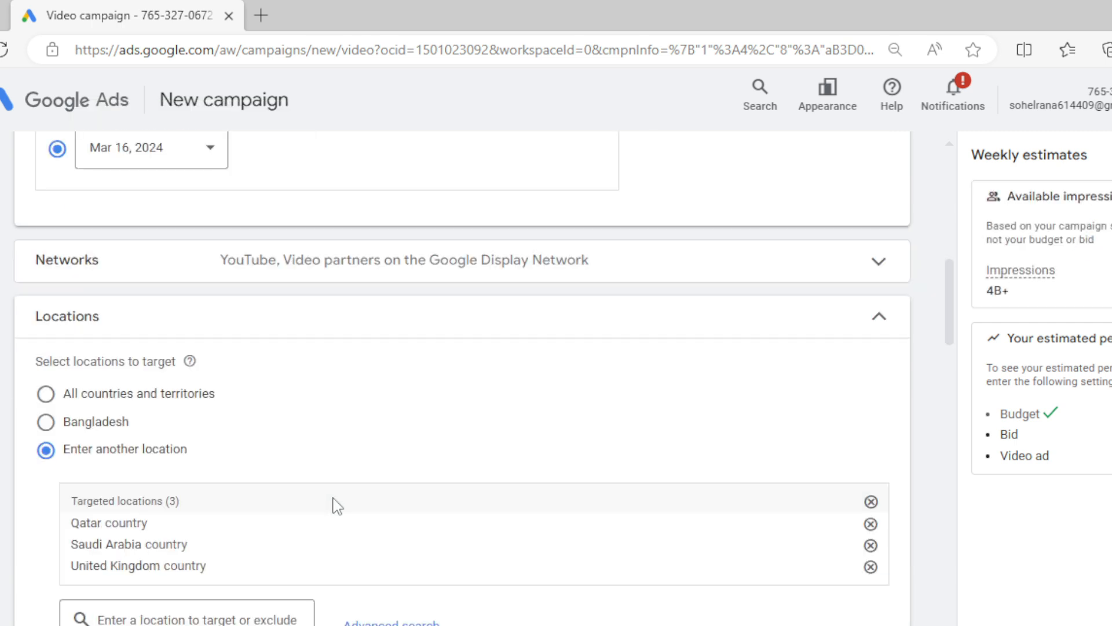
pyautogui.scroll(1, 504, 458)
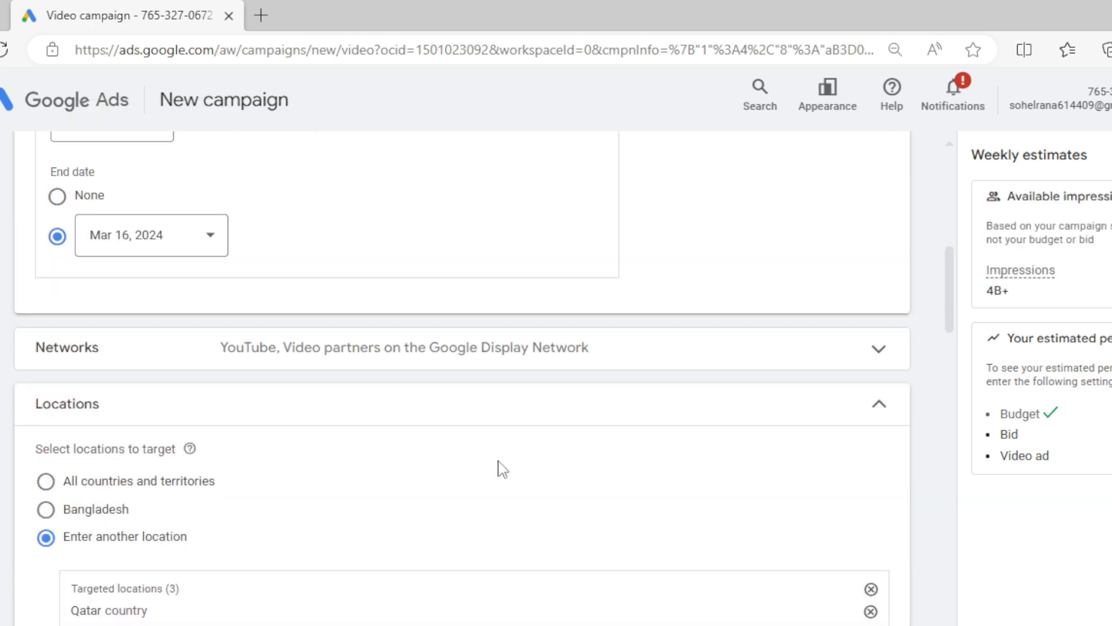
pyautogui.click(799, 352)
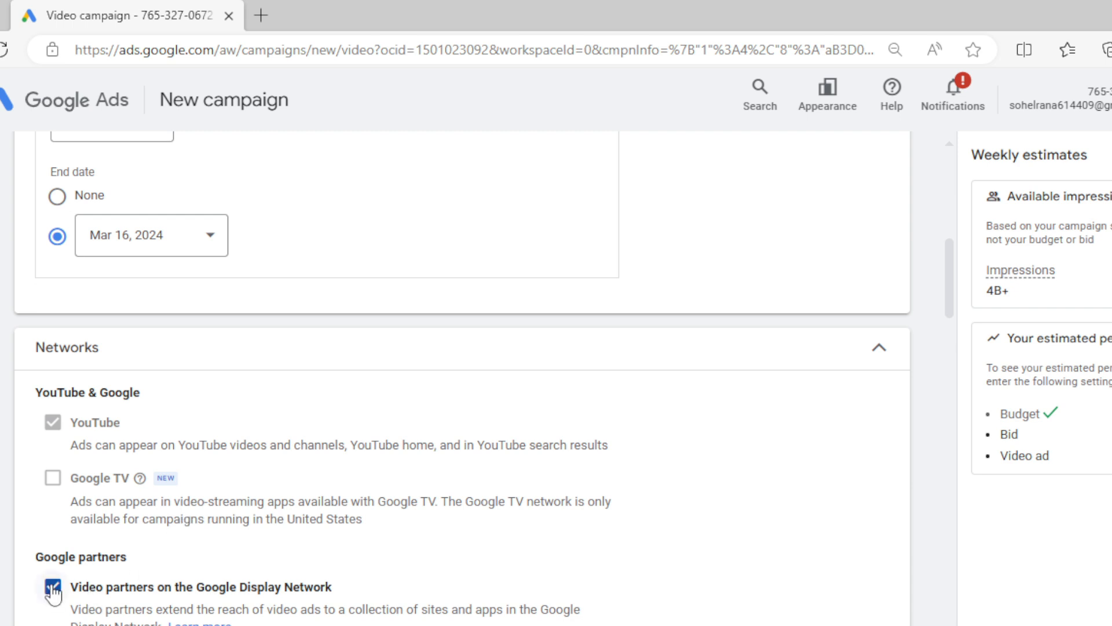
pyautogui.scroll(-1, 51, 590)
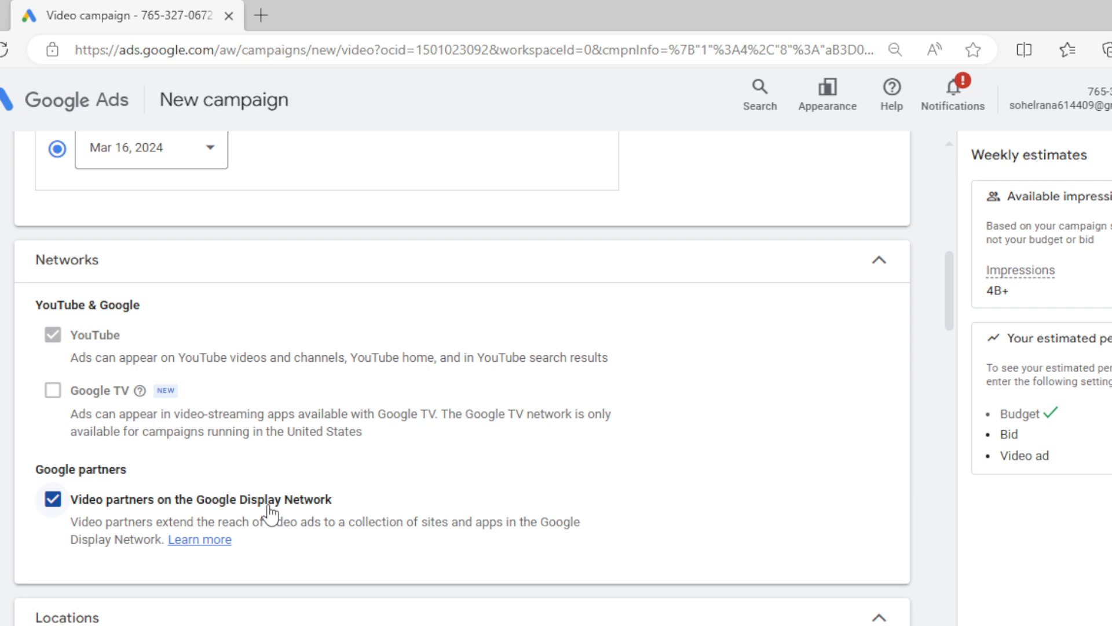
pyautogui.click(52, 500)
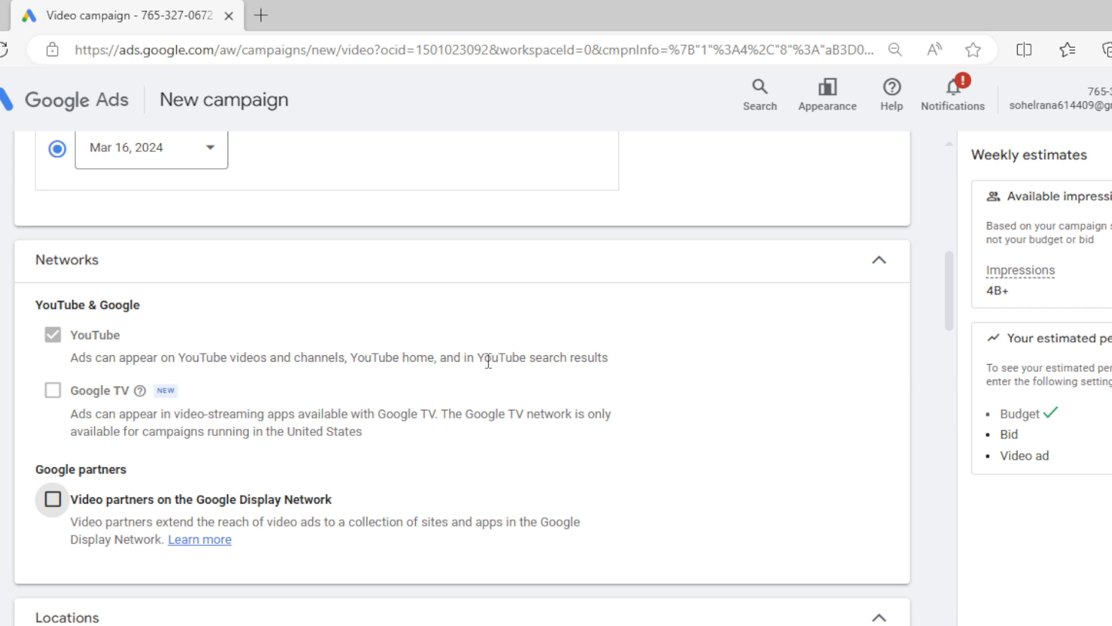
pyautogui.click(878, 264)
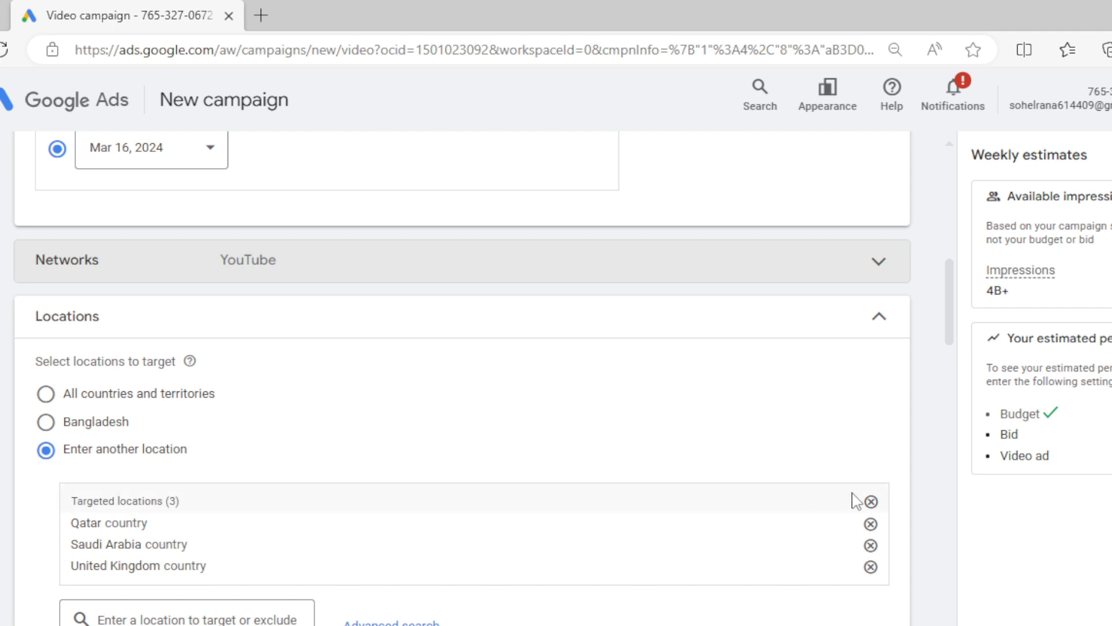
# - Remove all the targeted locations from the campaign
pyautogui.click(870, 501)
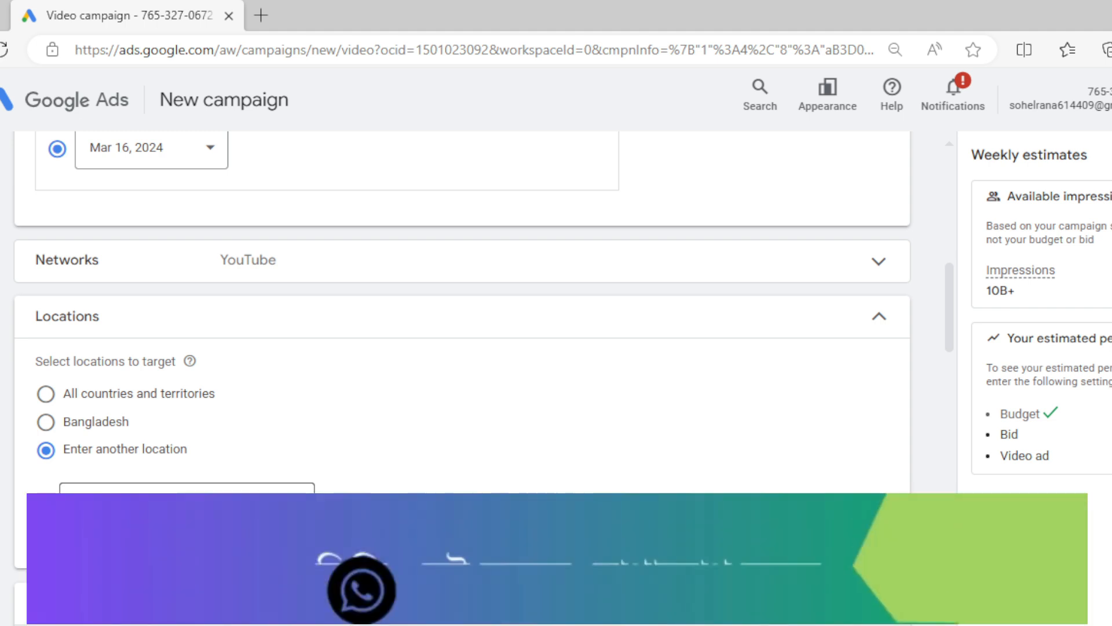
# - Target the country Bangladesh as a campaign location
pyautogui.write('bangl')
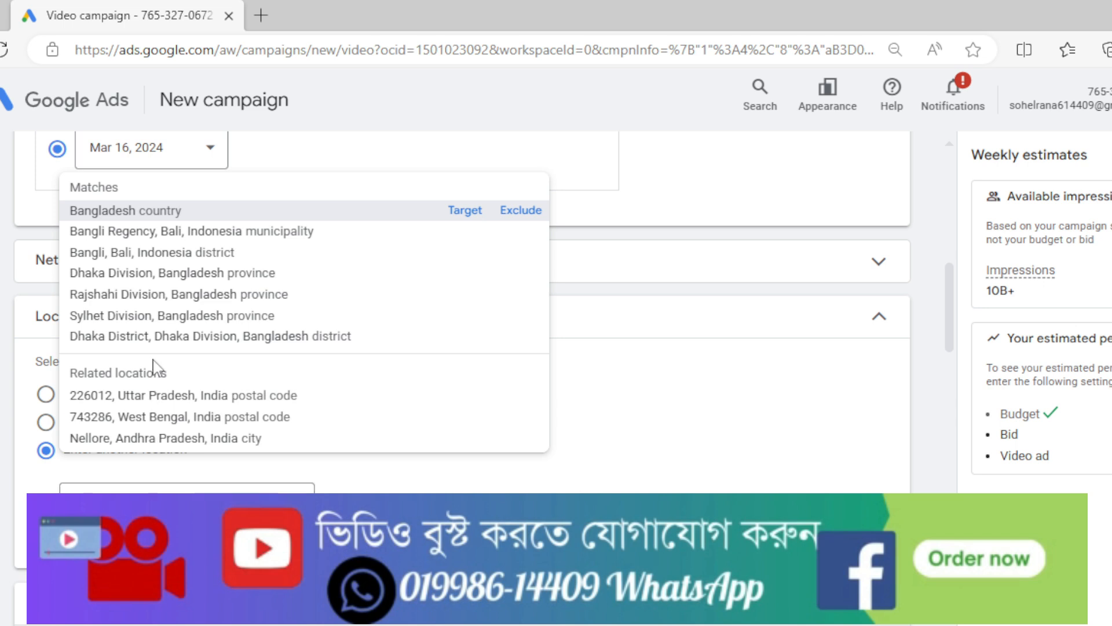
pyautogui.click(465, 210)
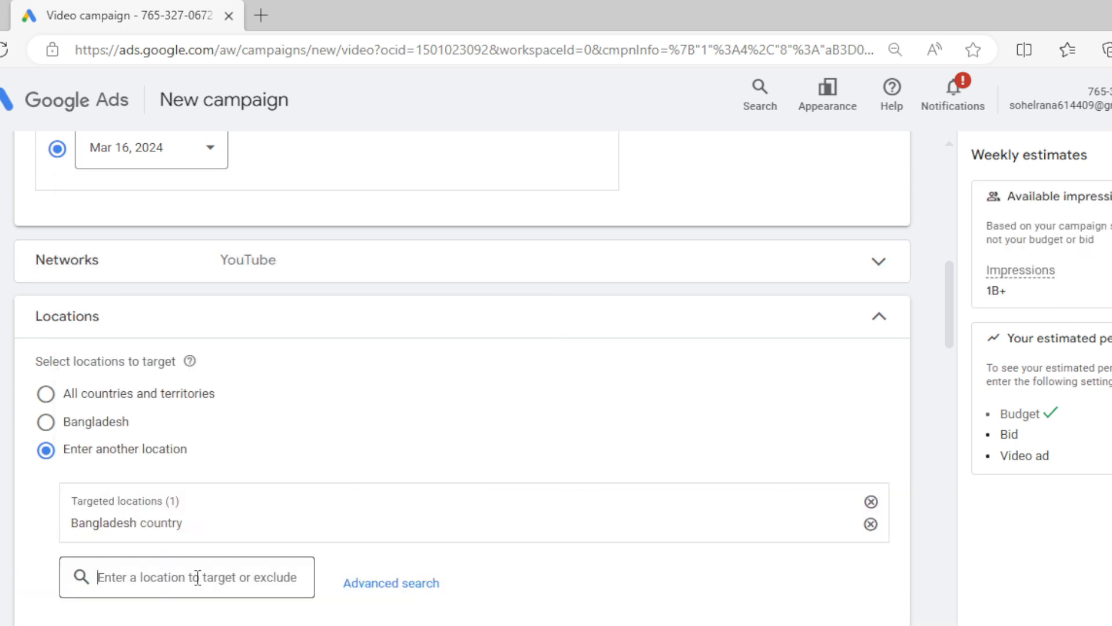
pyautogui.write('indi')
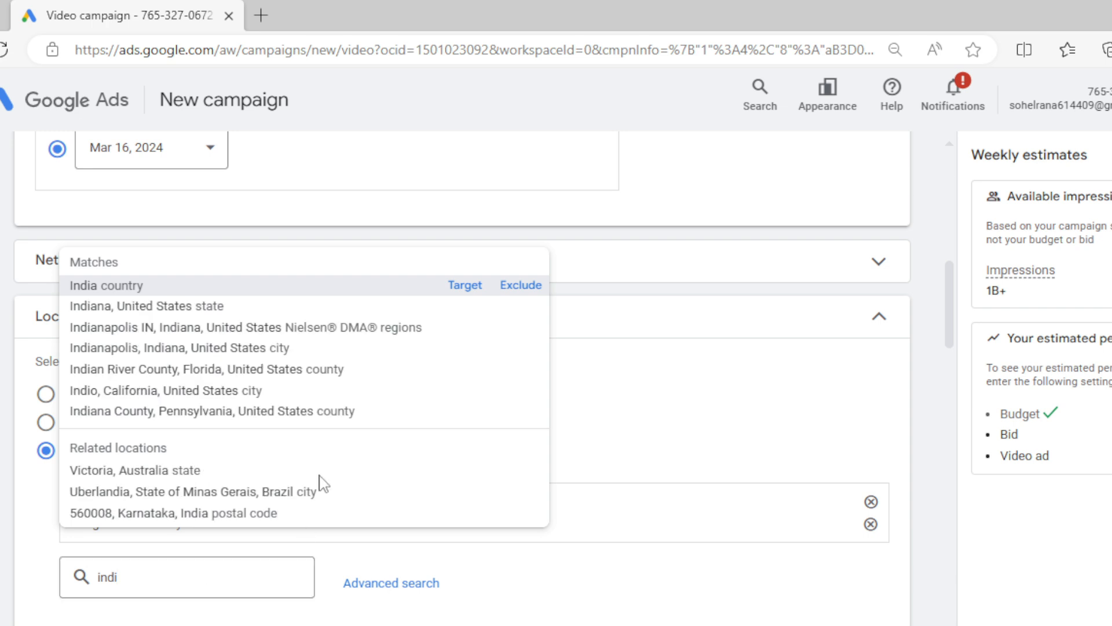
pyautogui.click(472, 286)
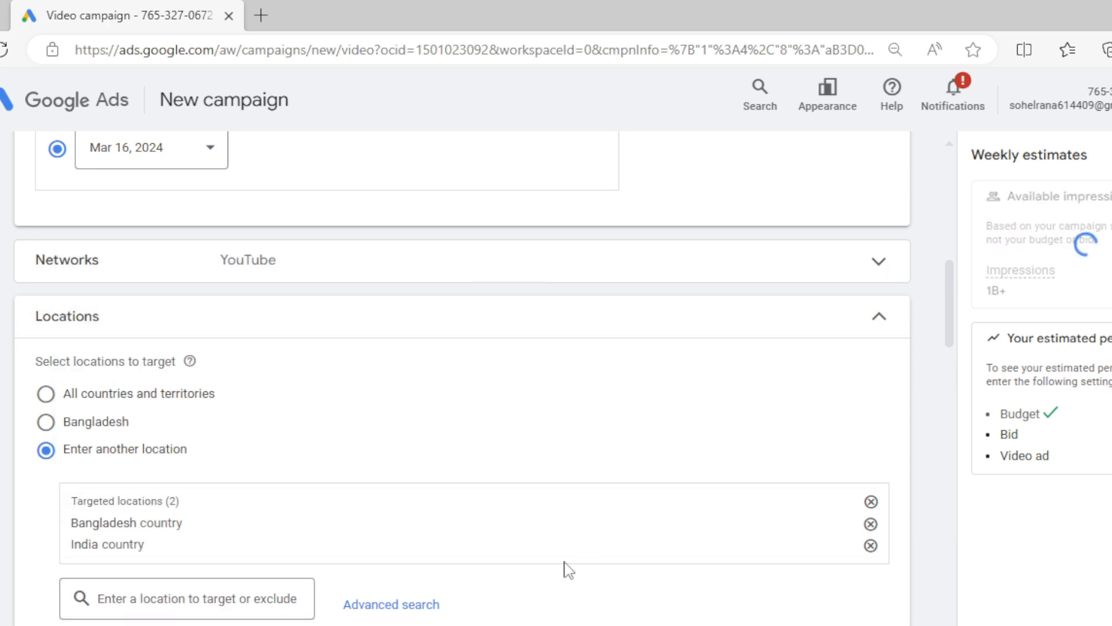
pyautogui.click(871, 545)
# - Remove Bengali, English, Hindi and Urdu from the campaign's selected customer languages
pyautogui.scroll(-5, 436, 584)
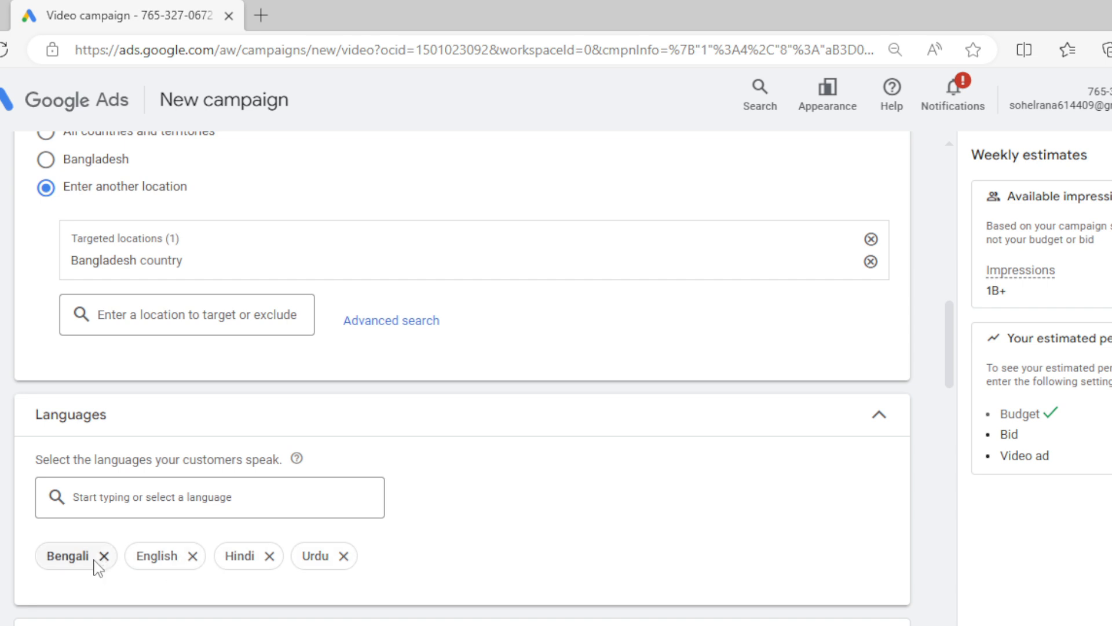
pyautogui.click(104, 557)
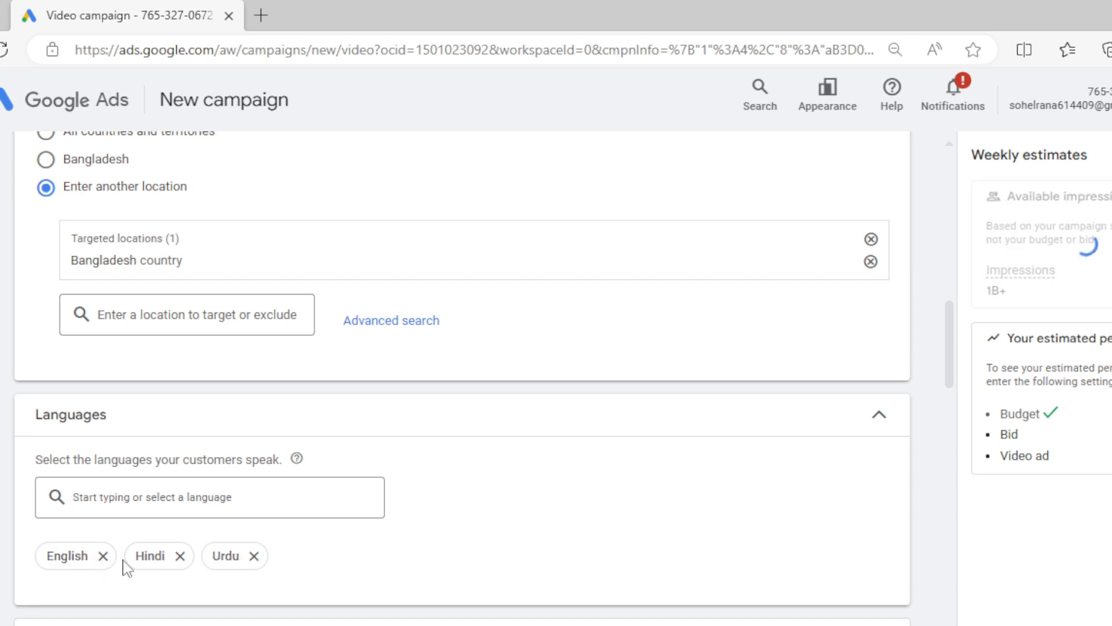
pyautogui.click(103, 557)
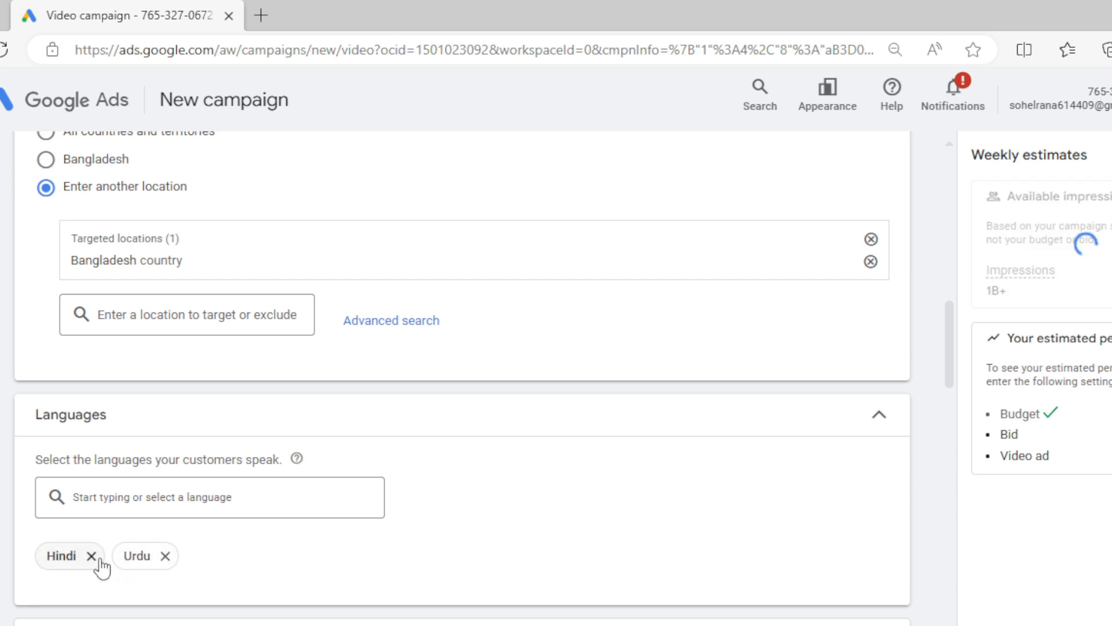
pyautogui.click(92, 556)
pyautogui.click(88, 556)
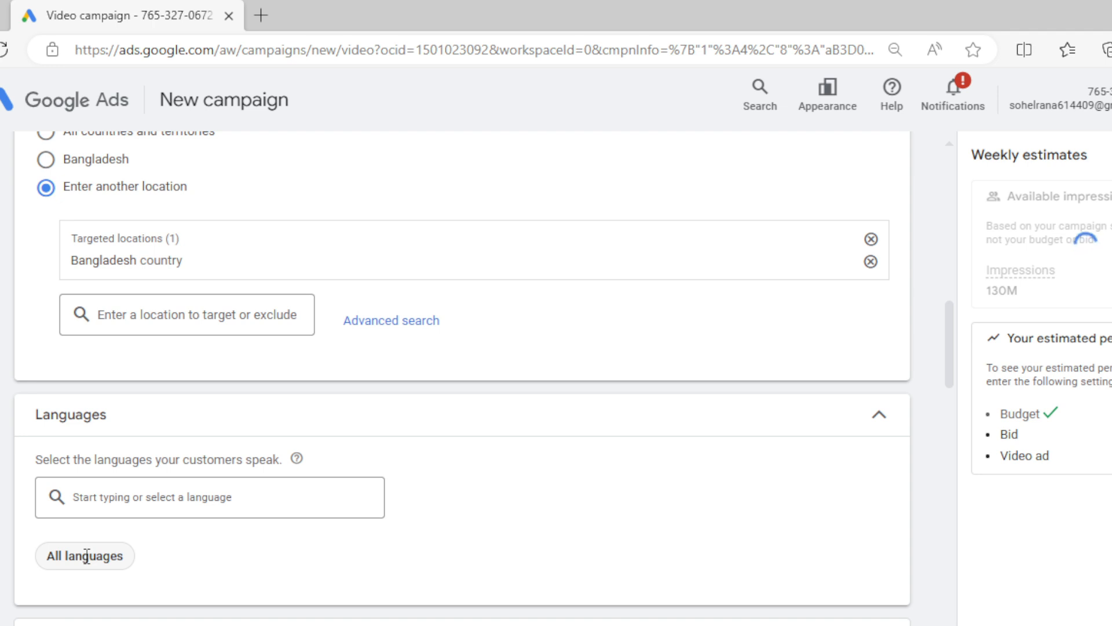
# - Choose Bengali and English as the languages the campaign's customers speak
pyautogui.click(185, 503)
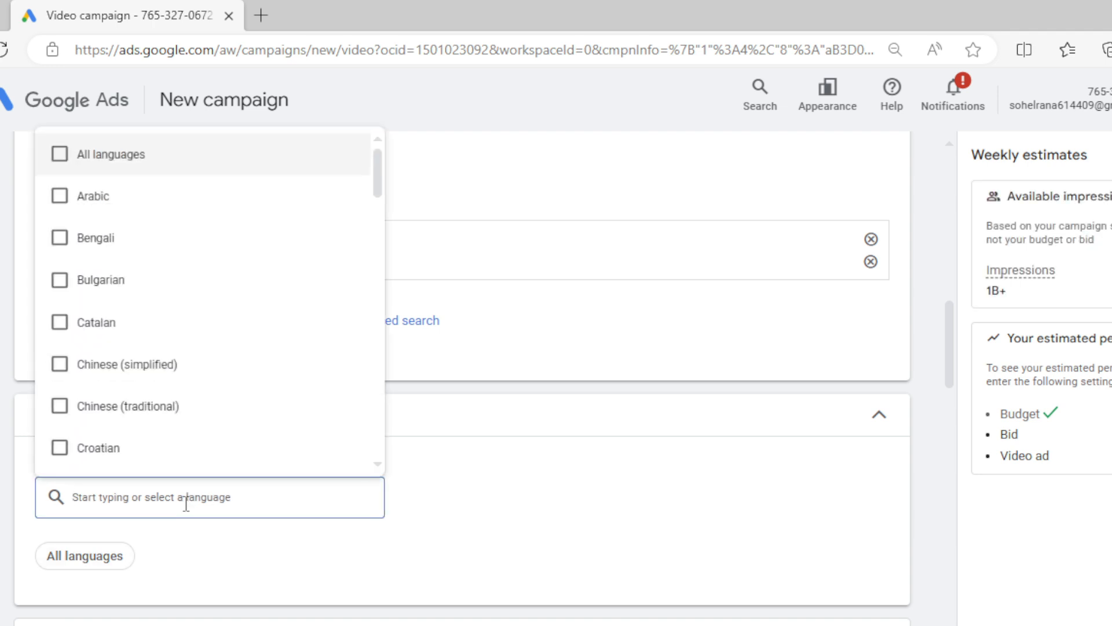
pyautogui.click(68, 248)
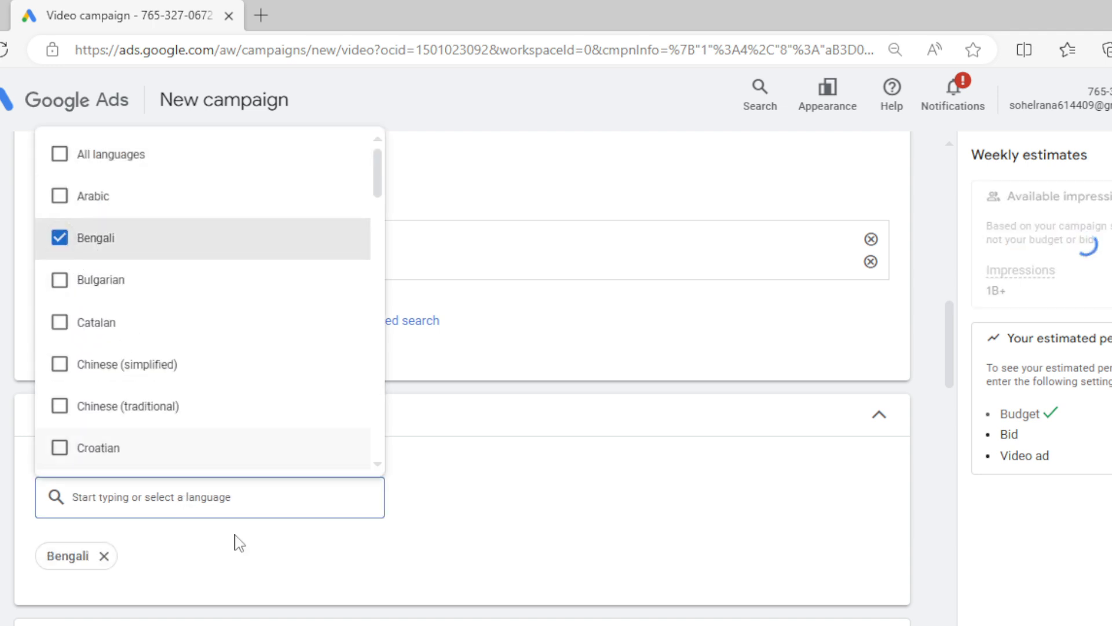
pyautogui.click(165, 501)
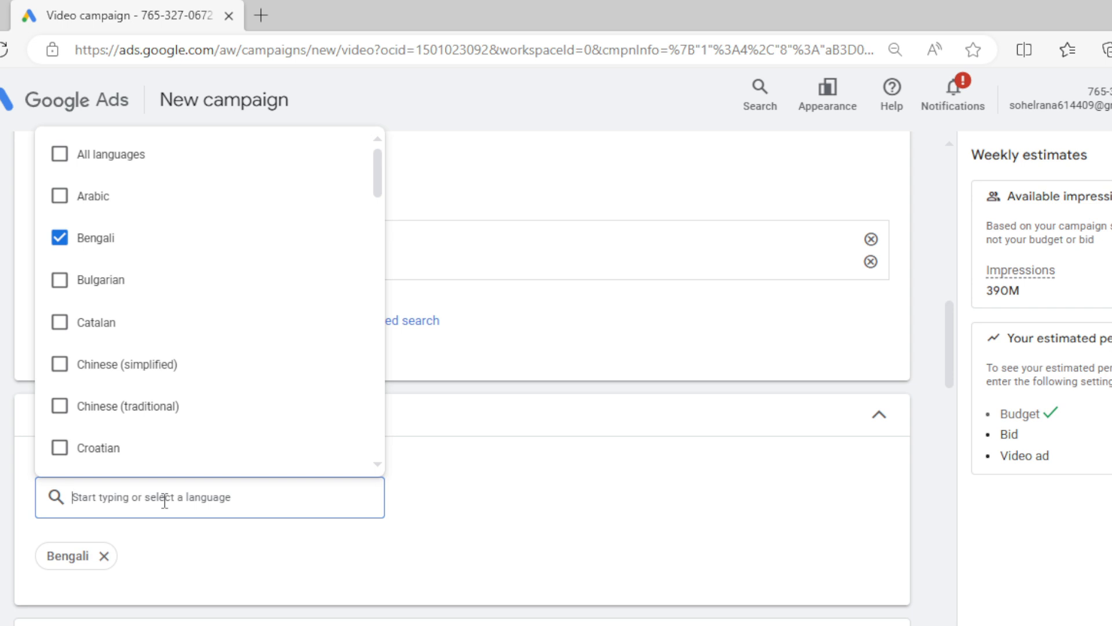
pyautogui.write('en')
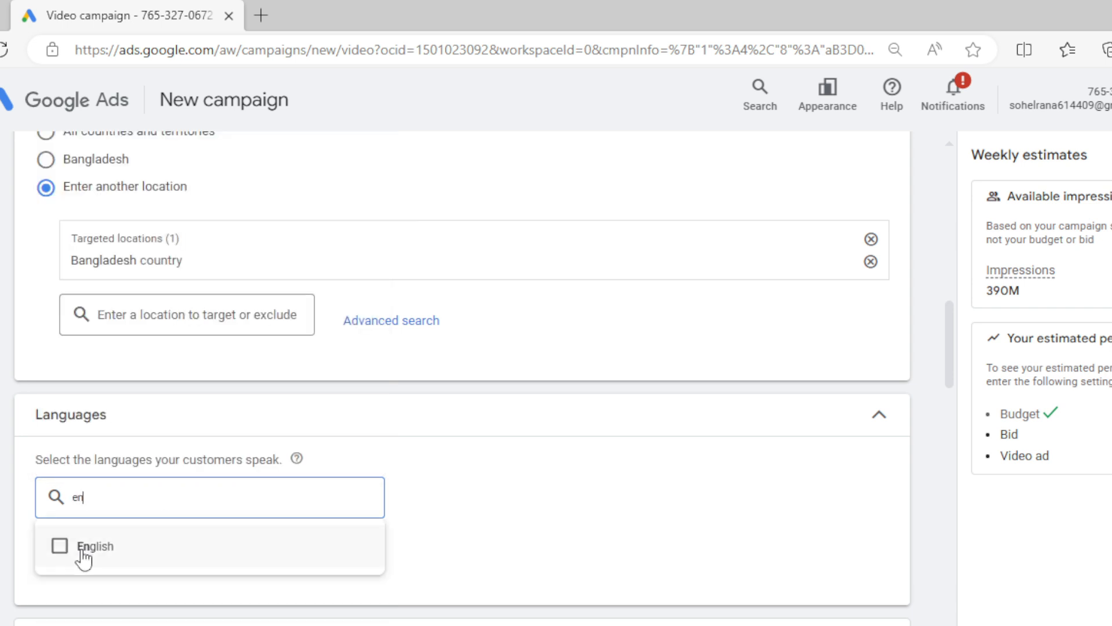
pyautogui.click(61, 550)
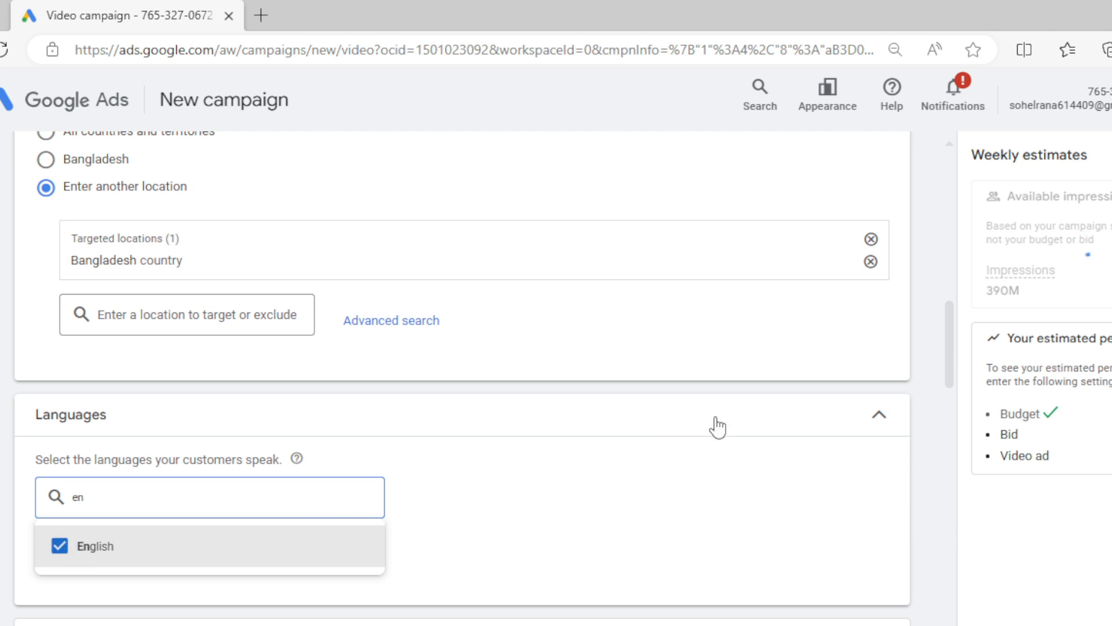
pyautogui.click(886, 416)
pyautogui.click(886, 416)
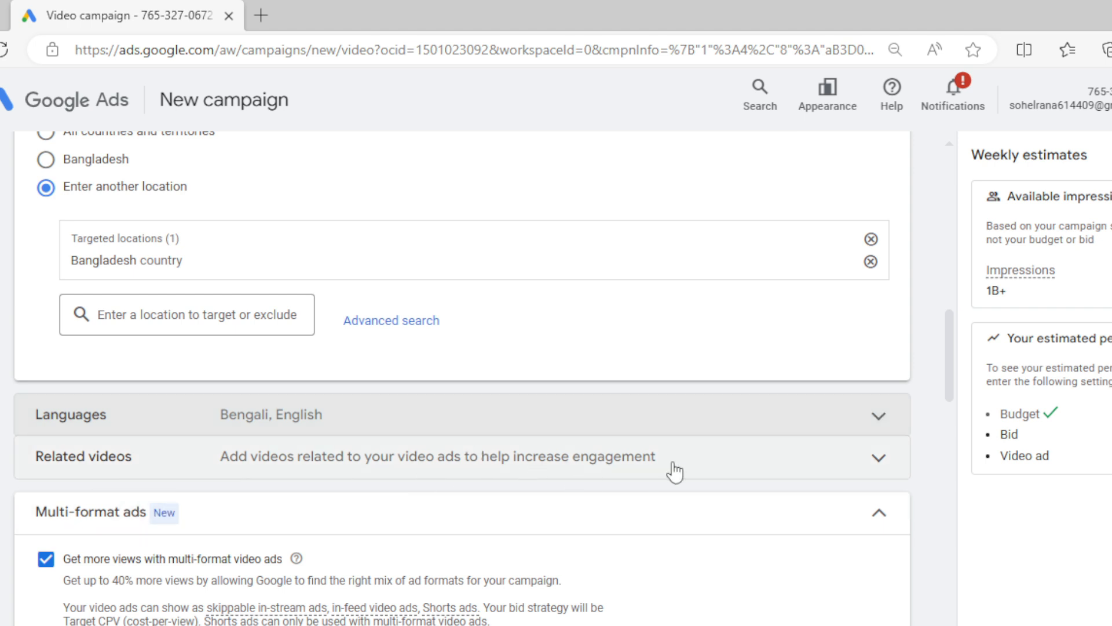
# - Review the related videos setting and turn off multi-format video ads for the campaign
pyautogui.click(706, 471)
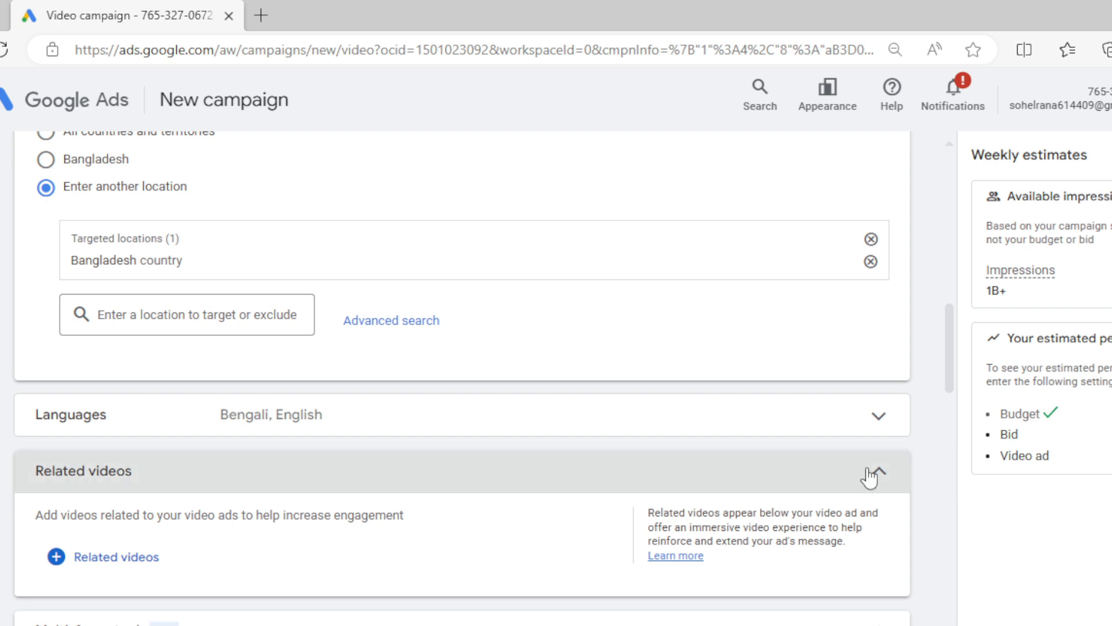
pyautogui.click(869, 472)
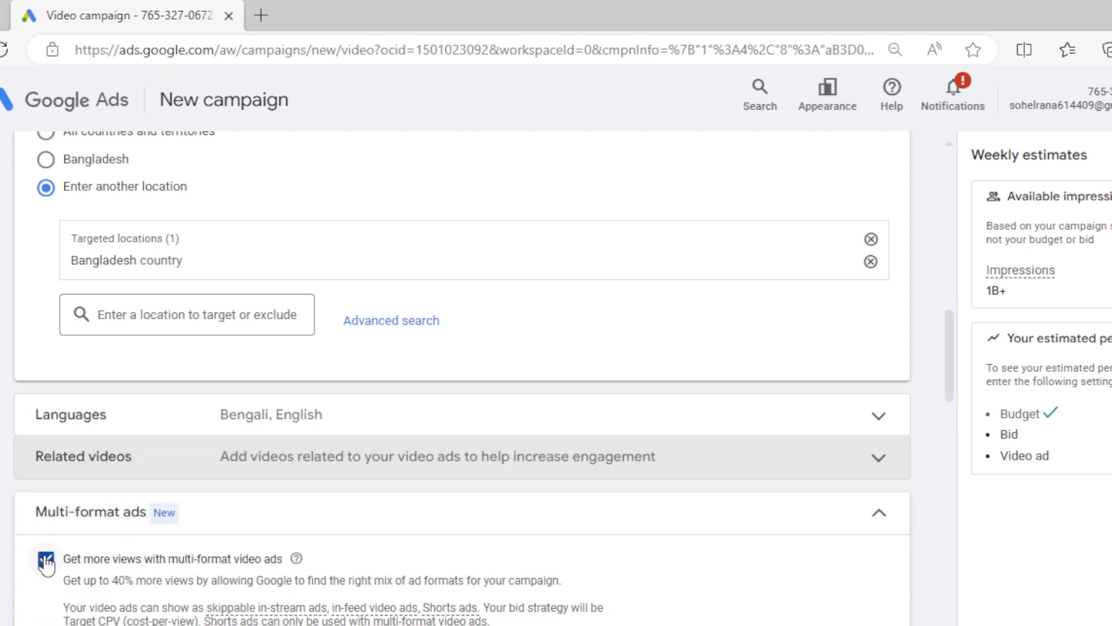
pyautogui.click(46, 560)
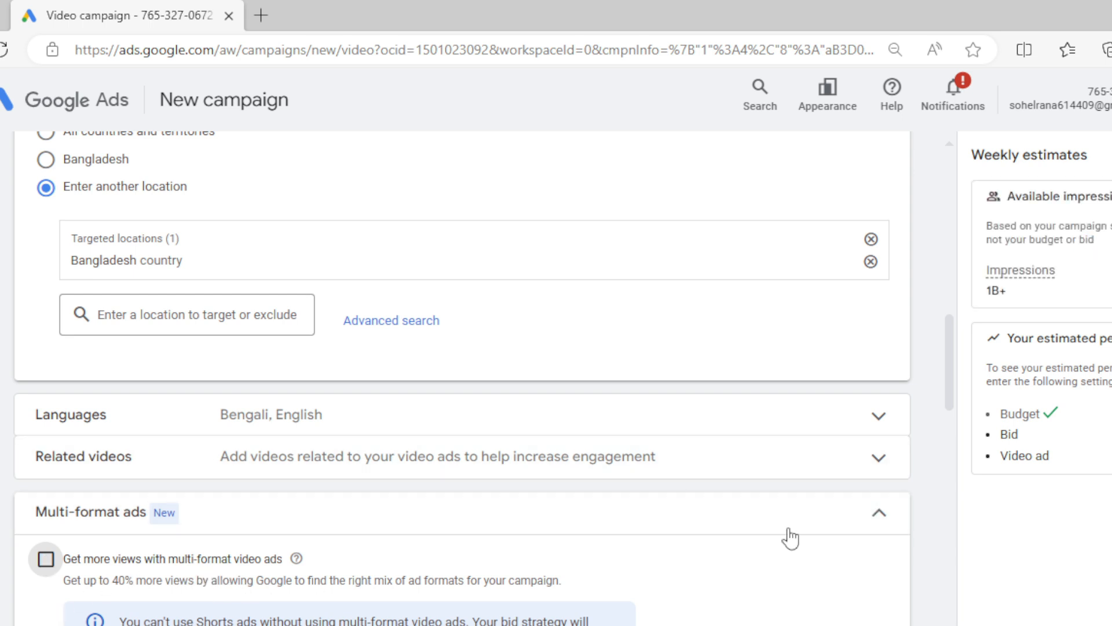
pyautogui.click(879, 525)
# - Set specific device targeting for the campaign, excluding computers and tablets and keeping mobile phones selected
pyautogui.scroll(-2, 40, 547)
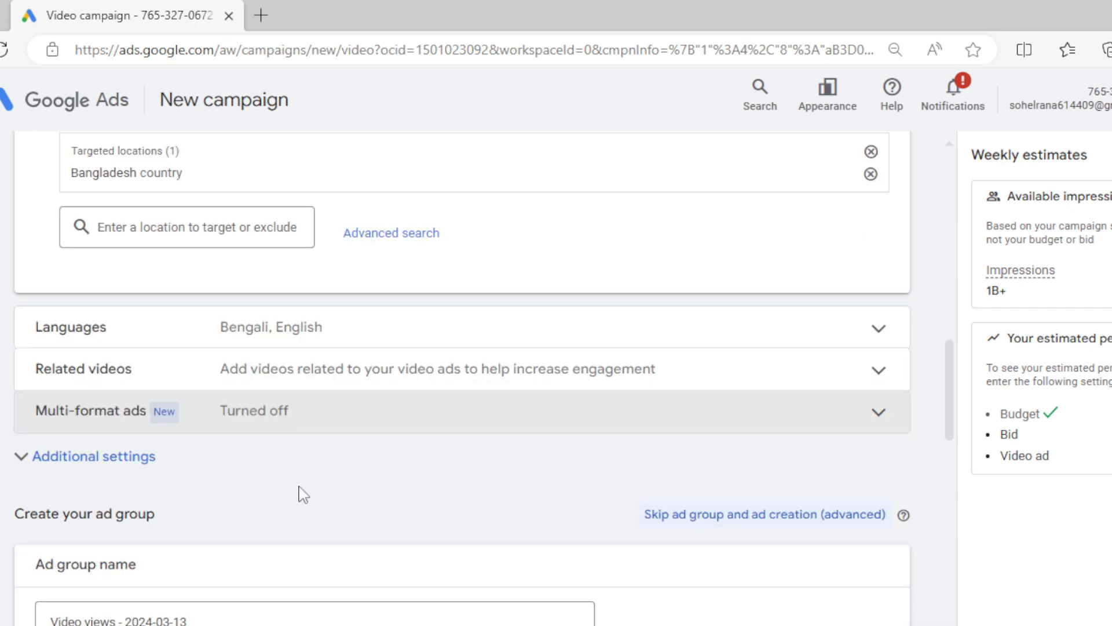
pyautogui.click(93, 468)
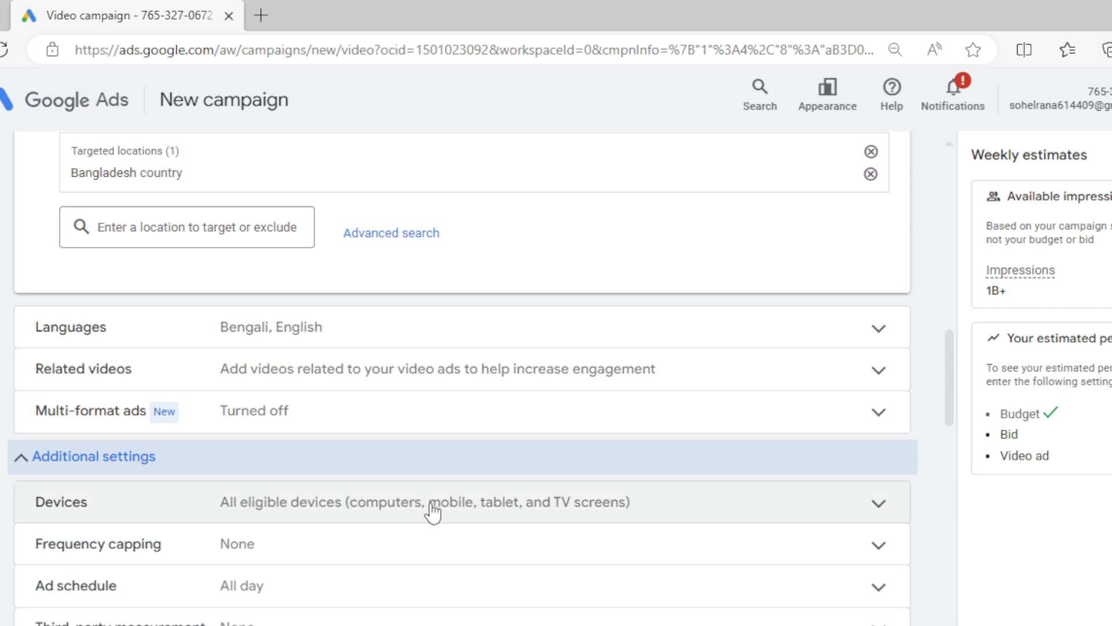
pyautogui.click(432, 510)
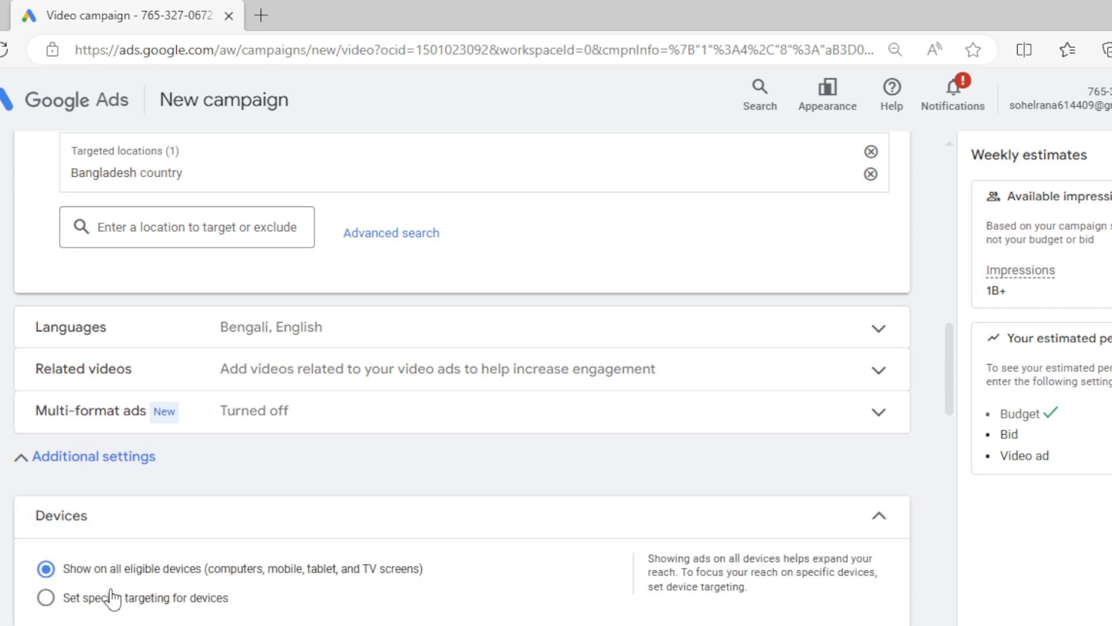
pyautogui.scroll(-2, 112, 598)
pyautogui.click(46, 510)
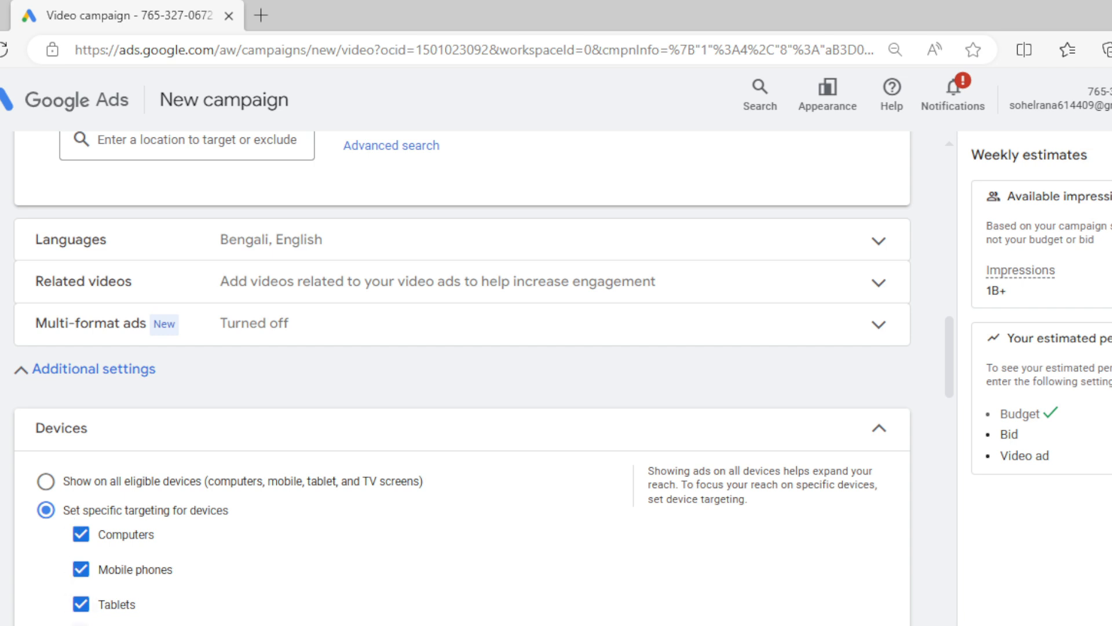
pyautogui.click(81, 534)
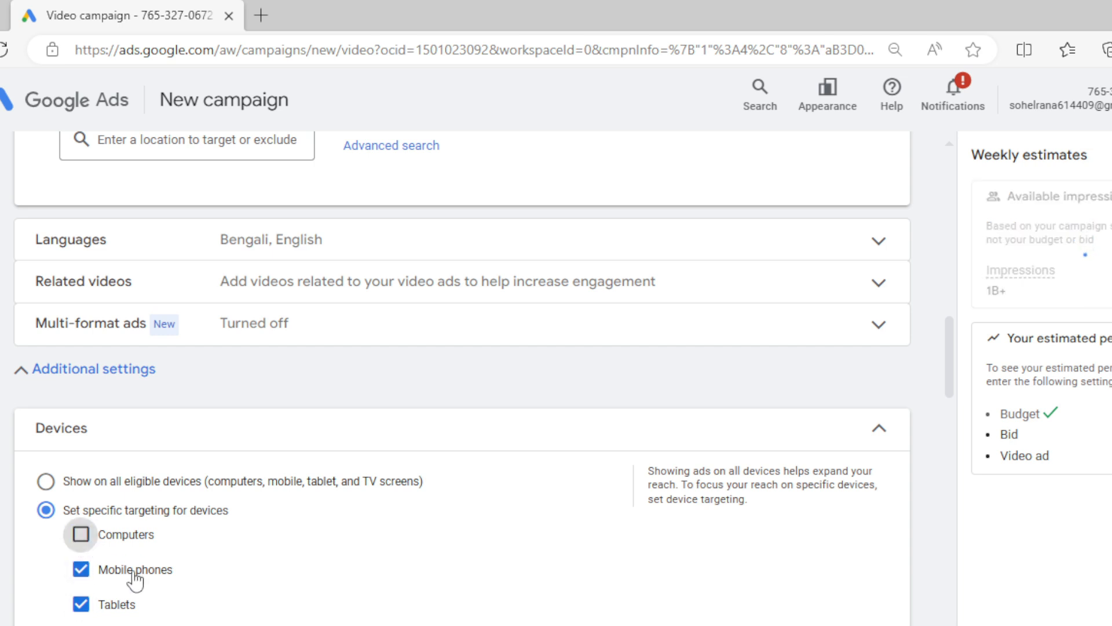
pyautogui.click(81, 604)
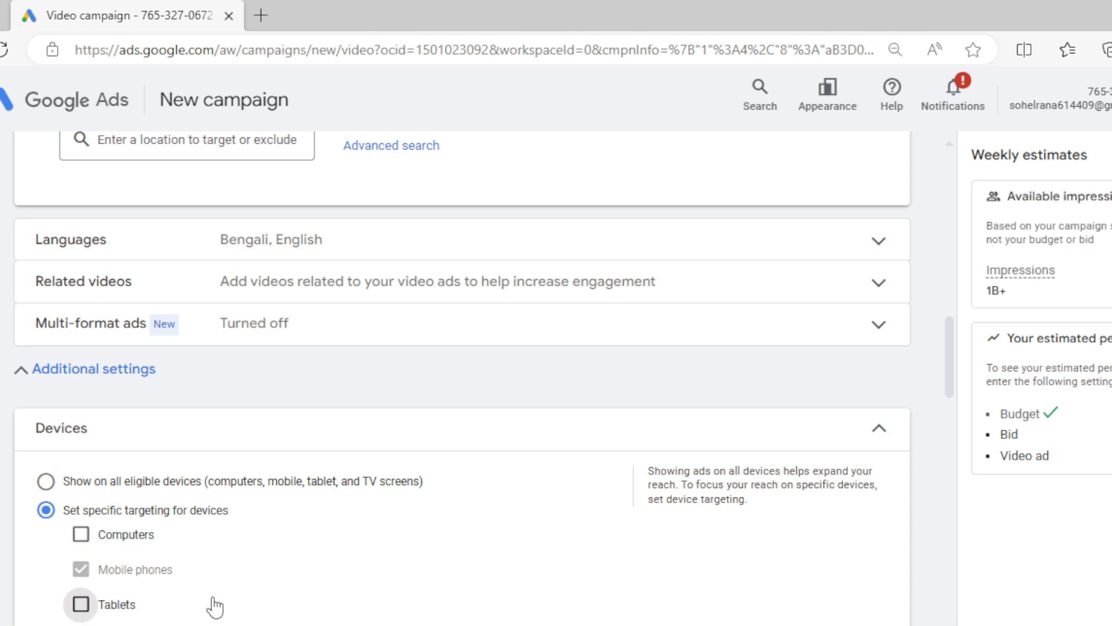
pyautogui.click(887, 434)
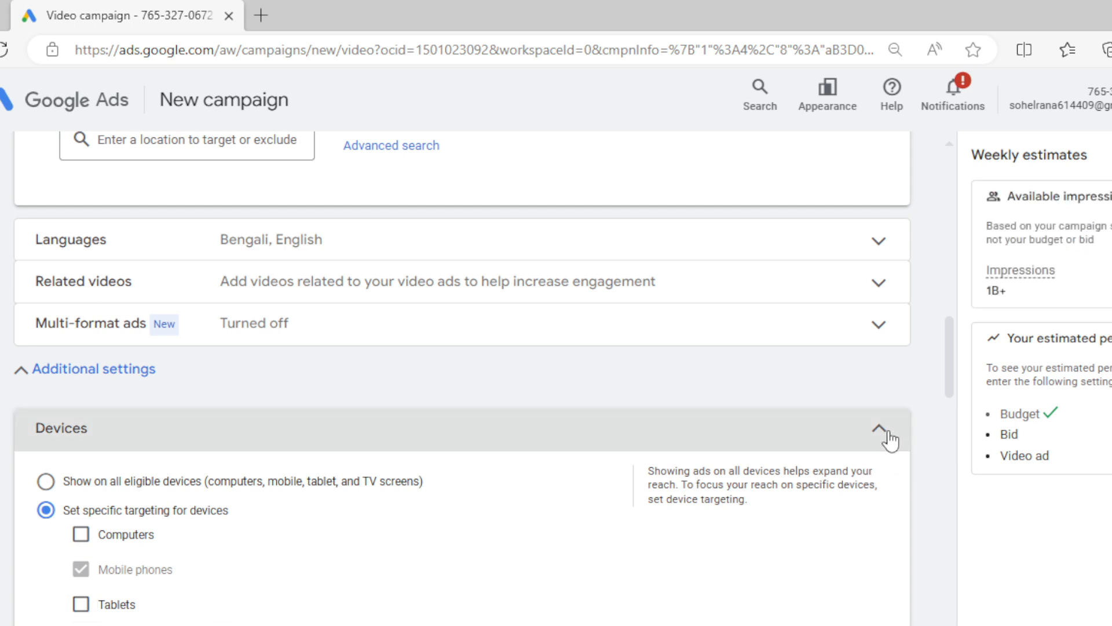
# - Narrow the ad group's demographic targeting by excluding the 55 - 64 age range
pyautogui.scroll(-2, 523, 529)
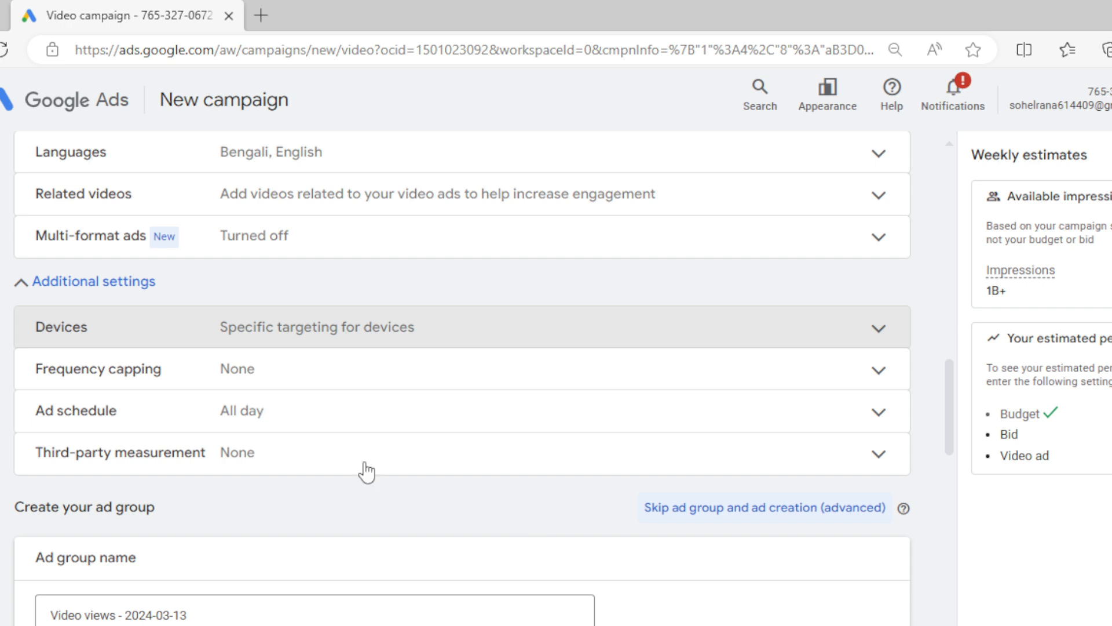
pyautogui.scroll(-2, 255, 532)
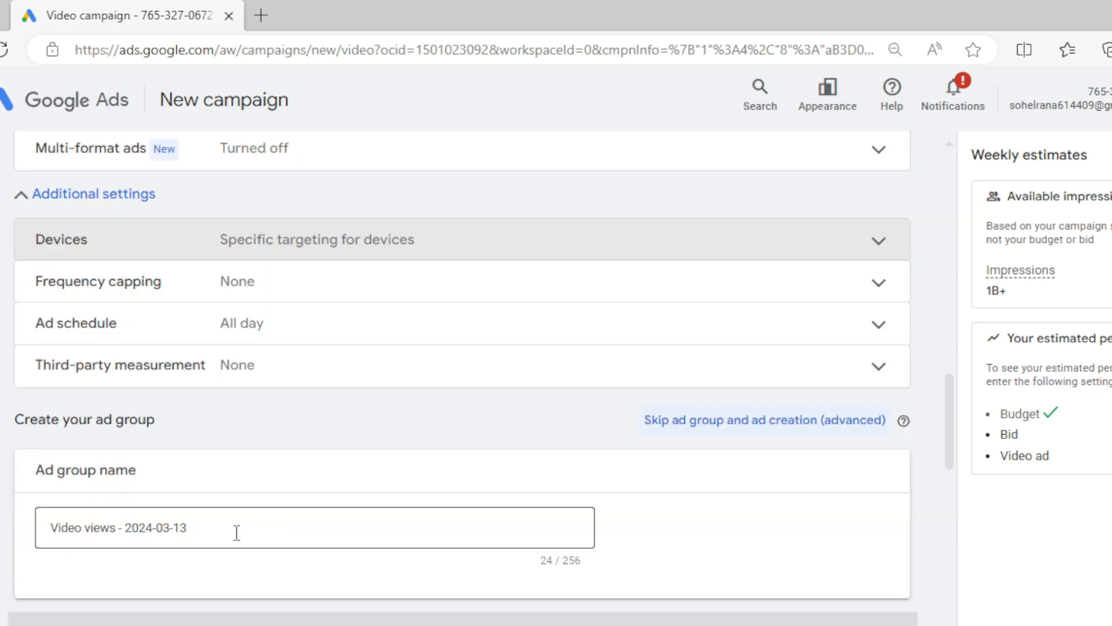
pyautogui.scroll(-4, 237, 531)
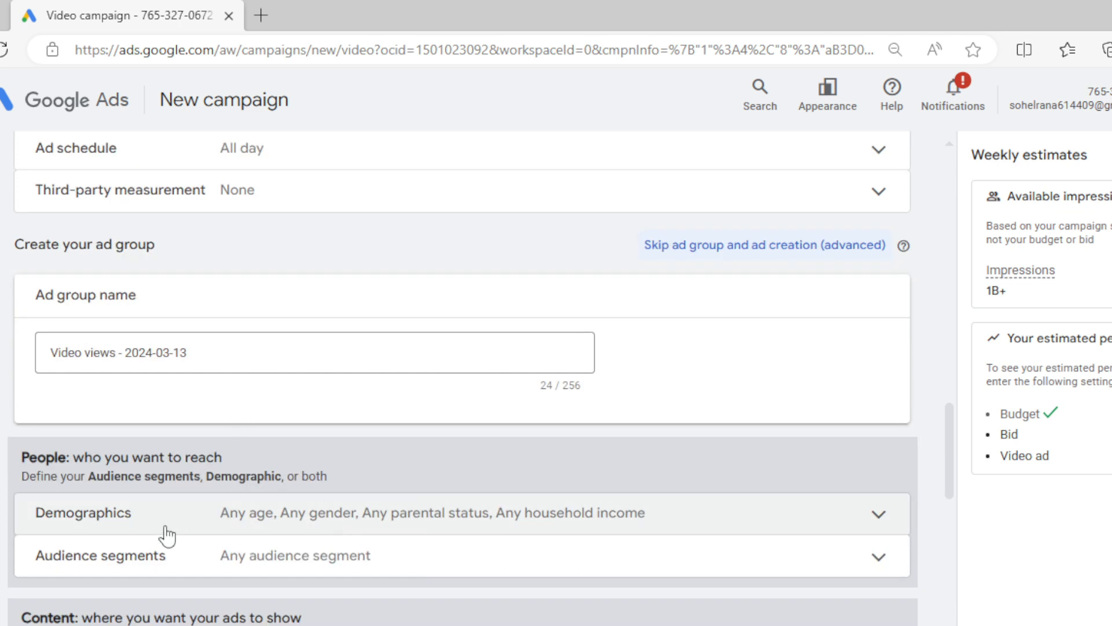
pyautogui.click(472, 518)
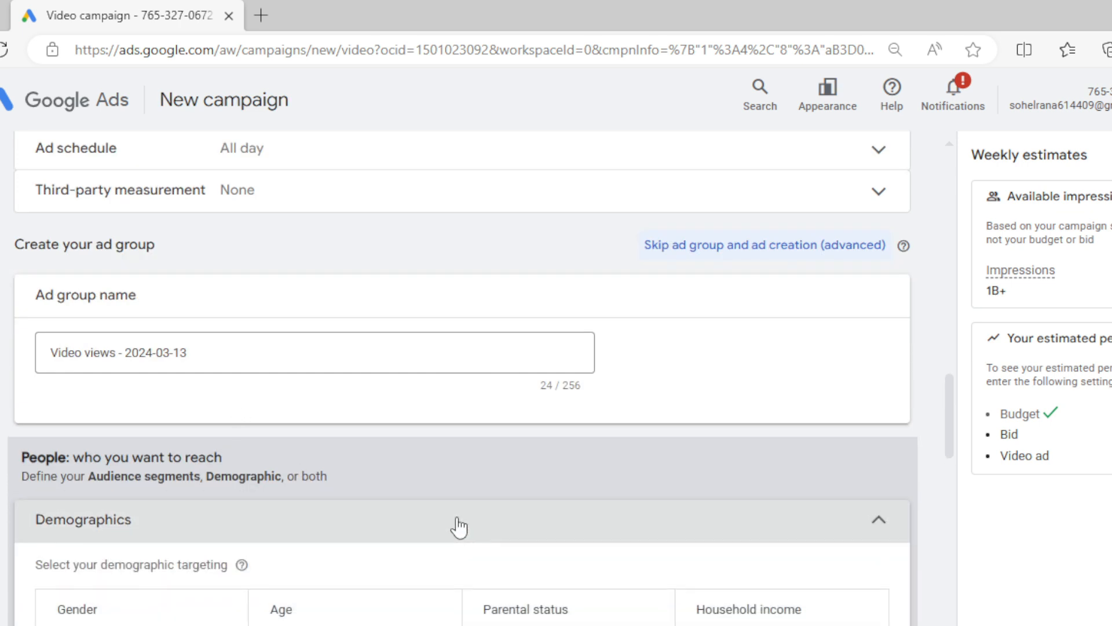
pyautogui.scroll(-4, 377, 620)
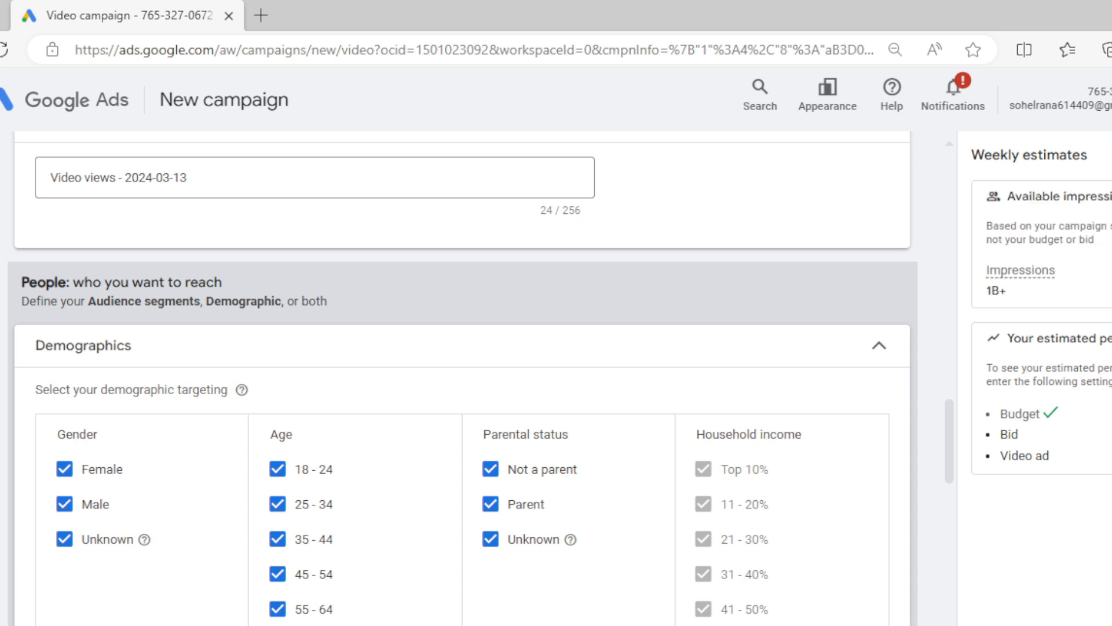
pyautogui.click(277, 609)
pyautogui.click(881, 360)
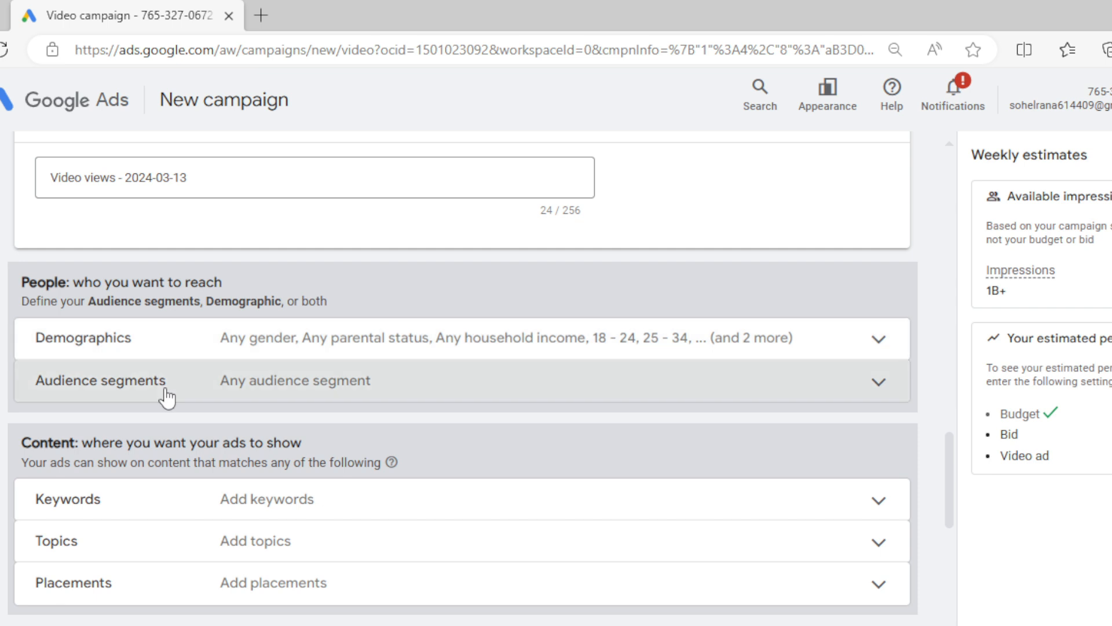
# - Add the Media & Entertainment in-market and Media & Entertainment affinity segments to the ad group's audience
pyautogui.click(166, 391)
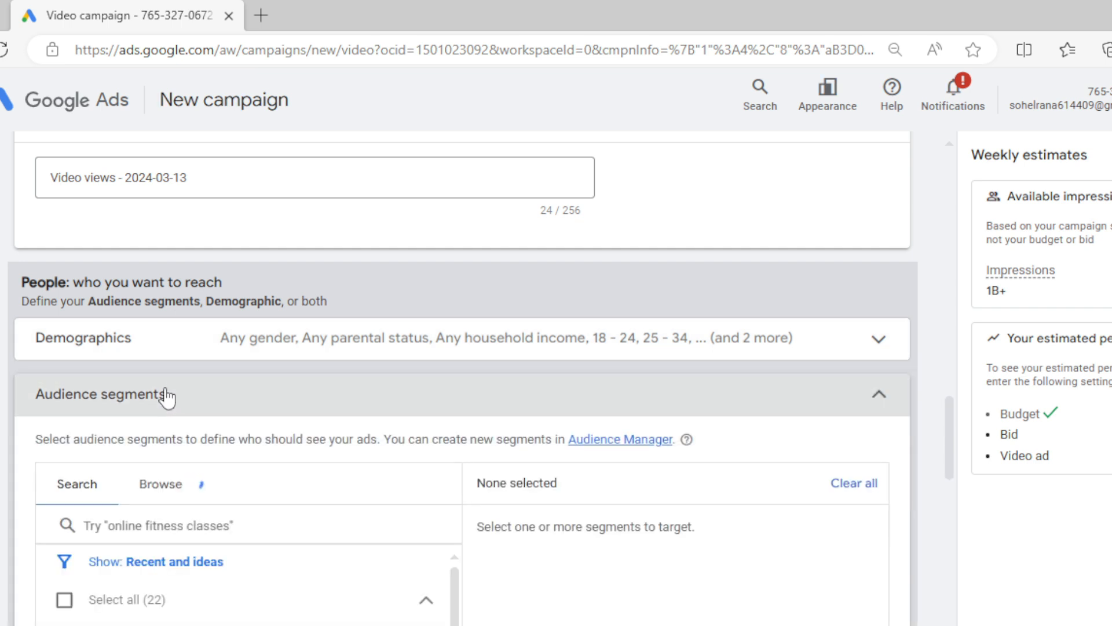
pyautogui.scroll(-1, 464, 377)
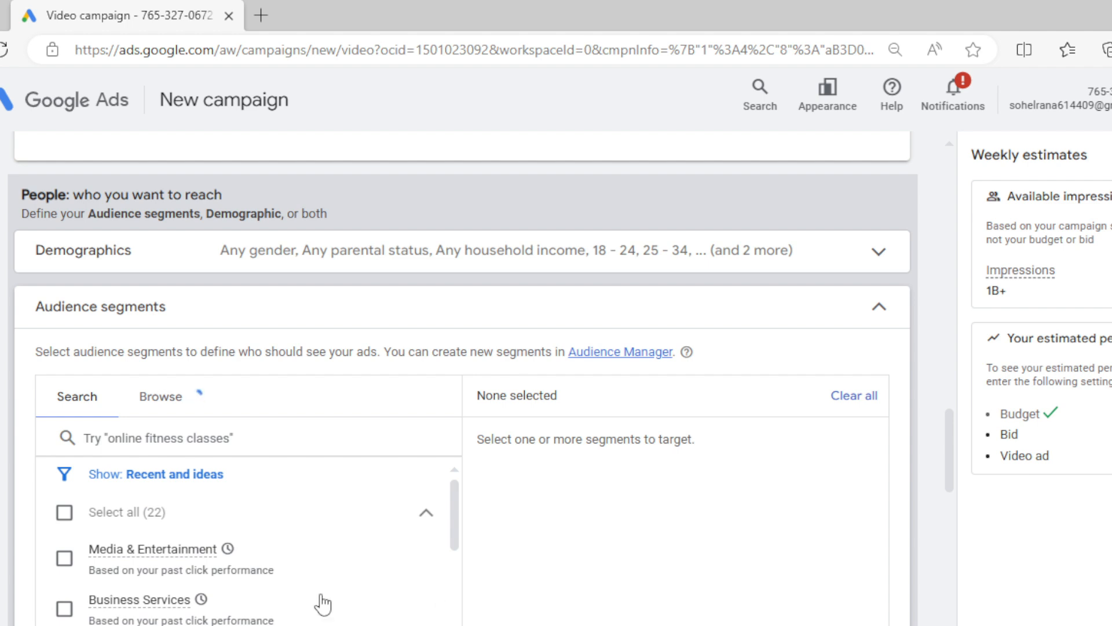
pyautogui.click(64, 559)
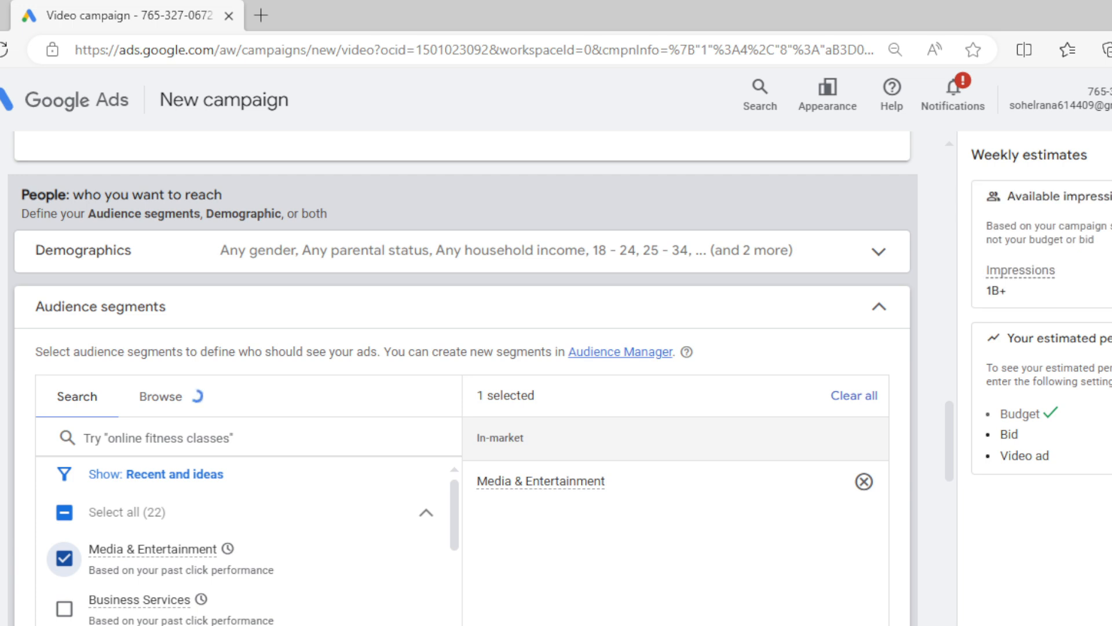
pyautogui.scroll(-2, 243, 541)
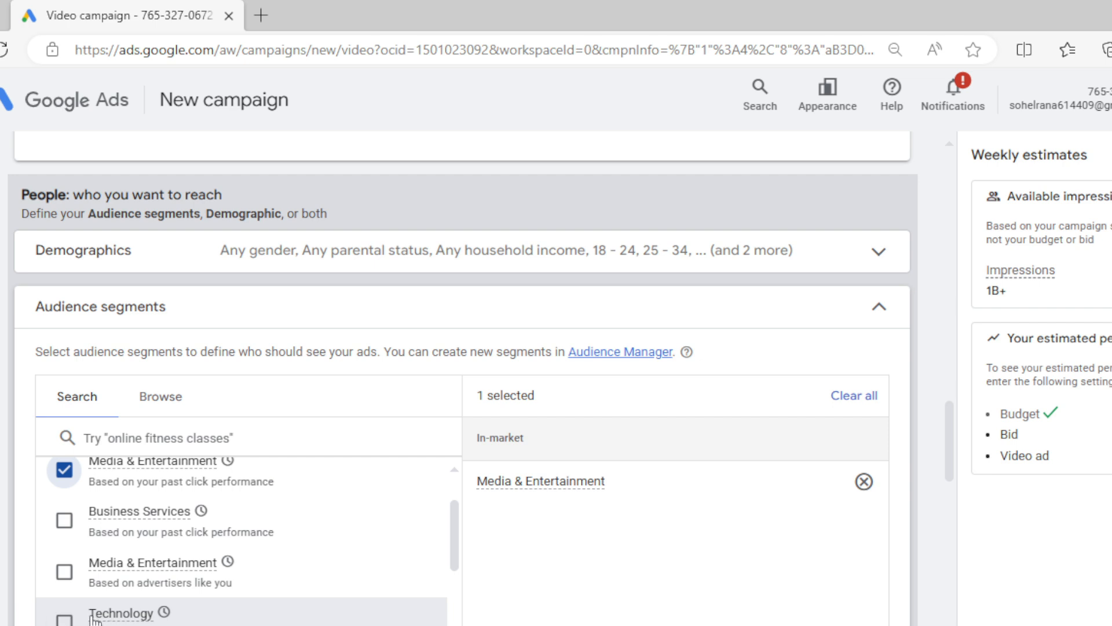
pyautogui.click(116, 591)
pyautogui.scroll(-3, 116, 590)
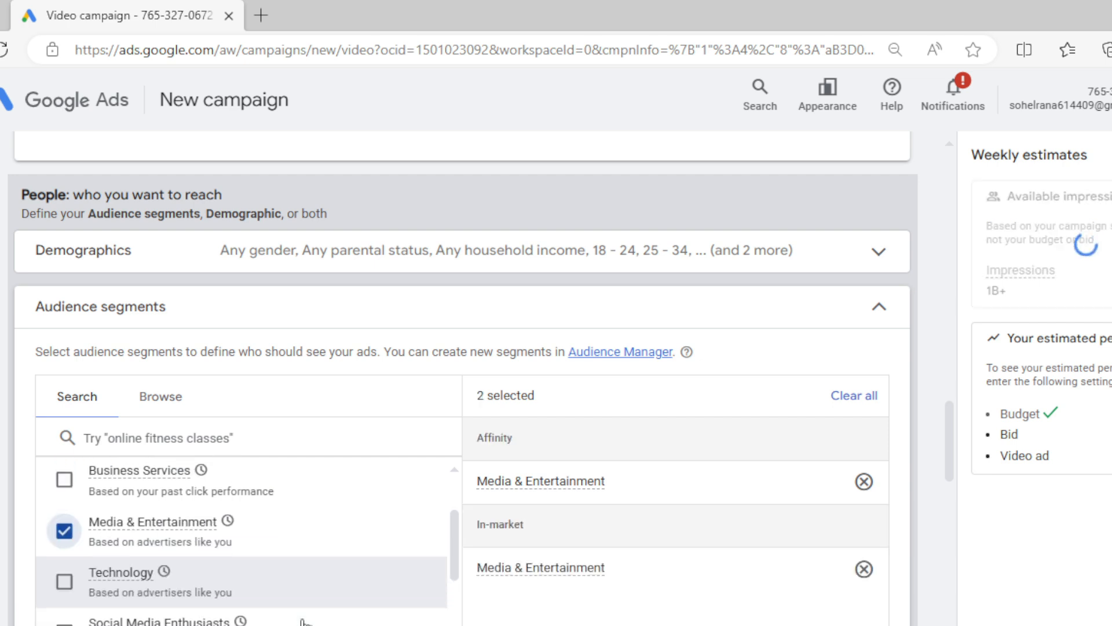
# - Add the Lifestyles & Hobbies, Comedy Movie Fans and News & Politics affinity segments to the ad group's audience
pyautogui.click(65, 590)
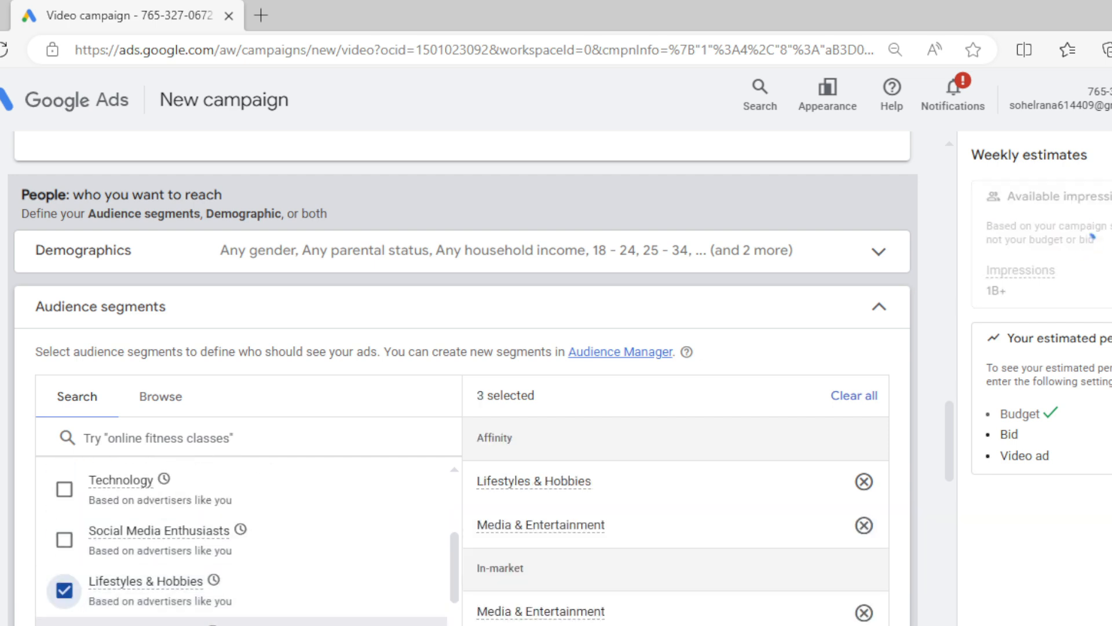
pyautogui.click(261, 623)
pyautogui.scroll(-2, 262, 580)
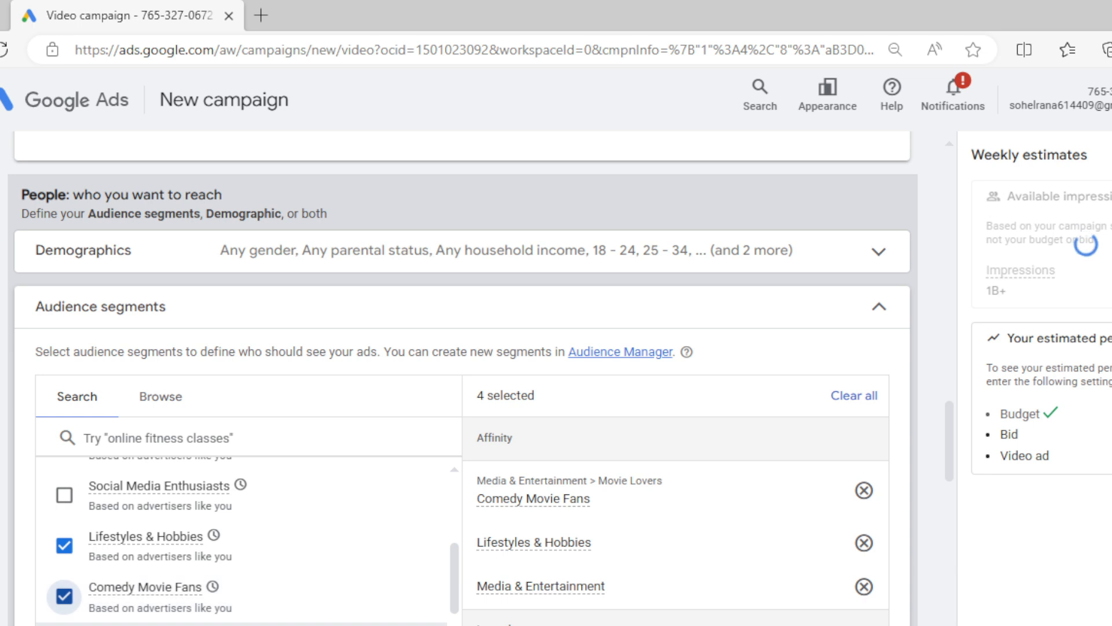
pyautogui.scroll(-2, 65, 580)
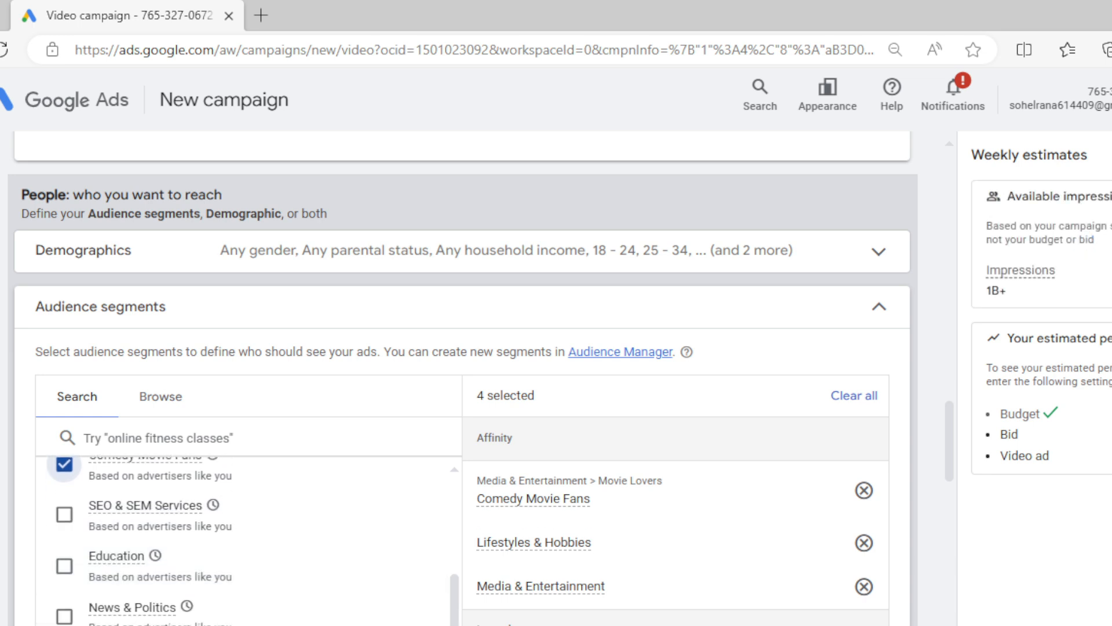
pyautogui.click(64, 572)
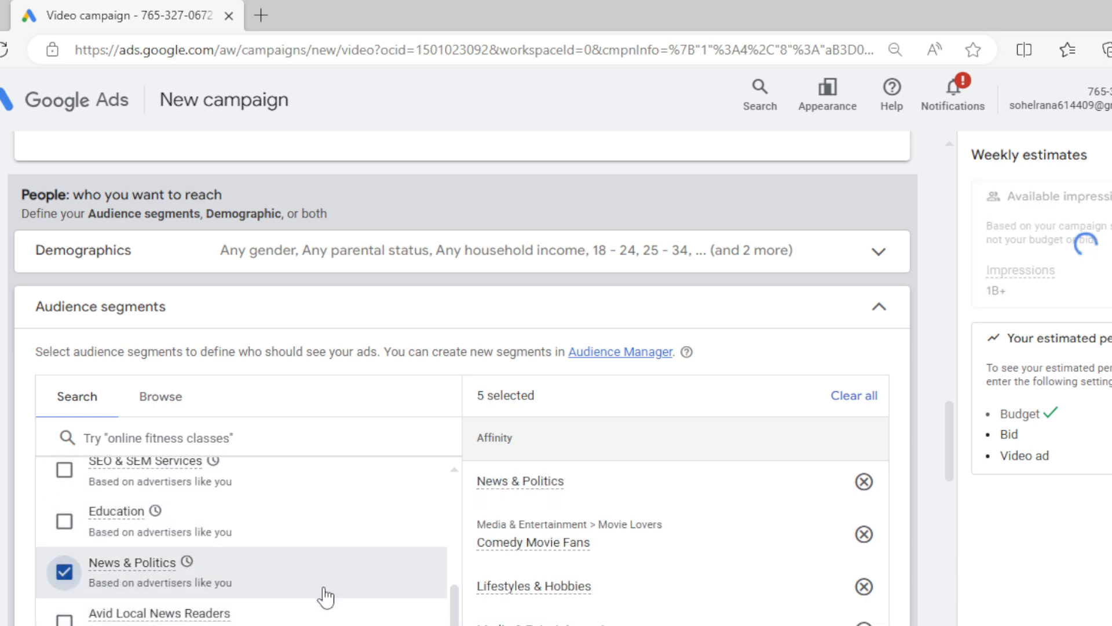
pyautogui.scroll(-2, 325, 597)
pyautogui.scroll(-2, 328, 597)
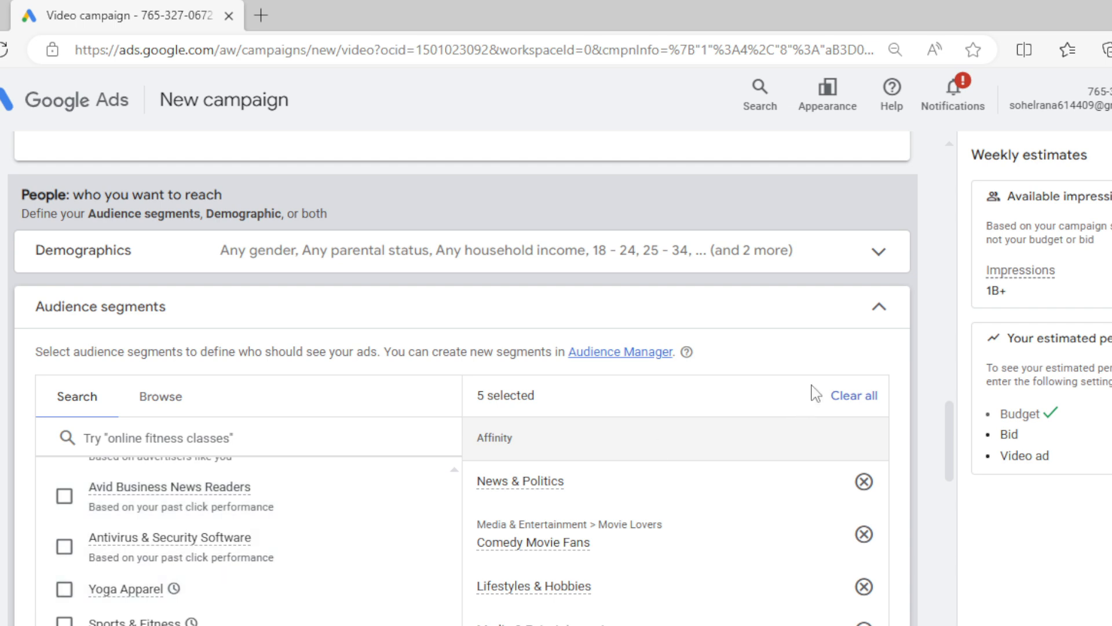
pyautogui.click(892, 317)
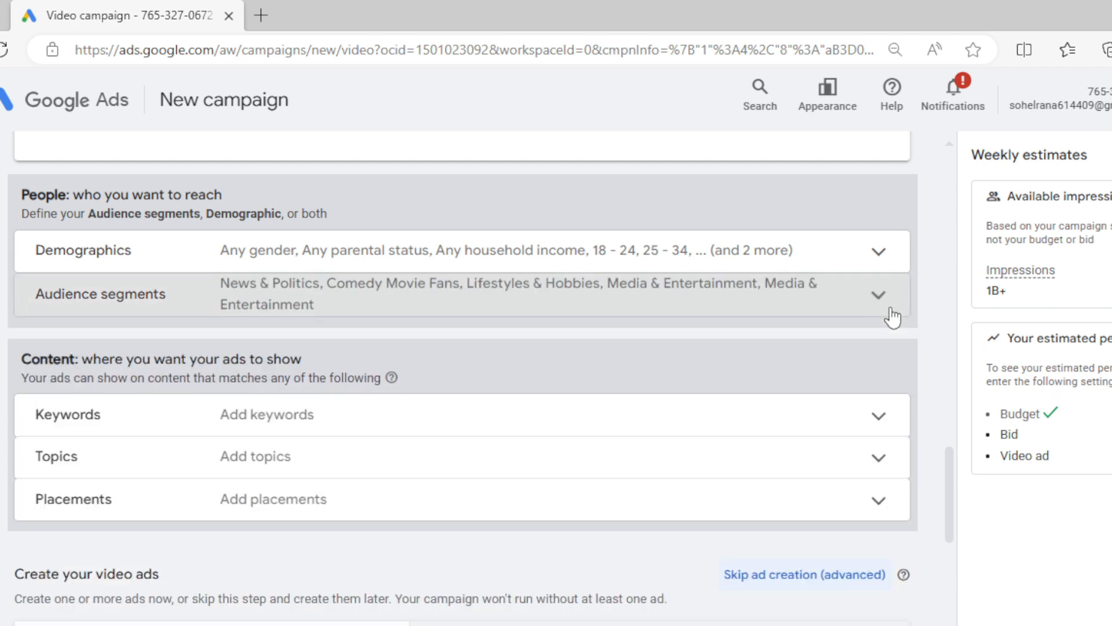
# - Add the YouTube video "How to Create Free WordPress W..." to the ad and set its format to In-feed video ad
pyautogui.scroll(-3, 611, 548)
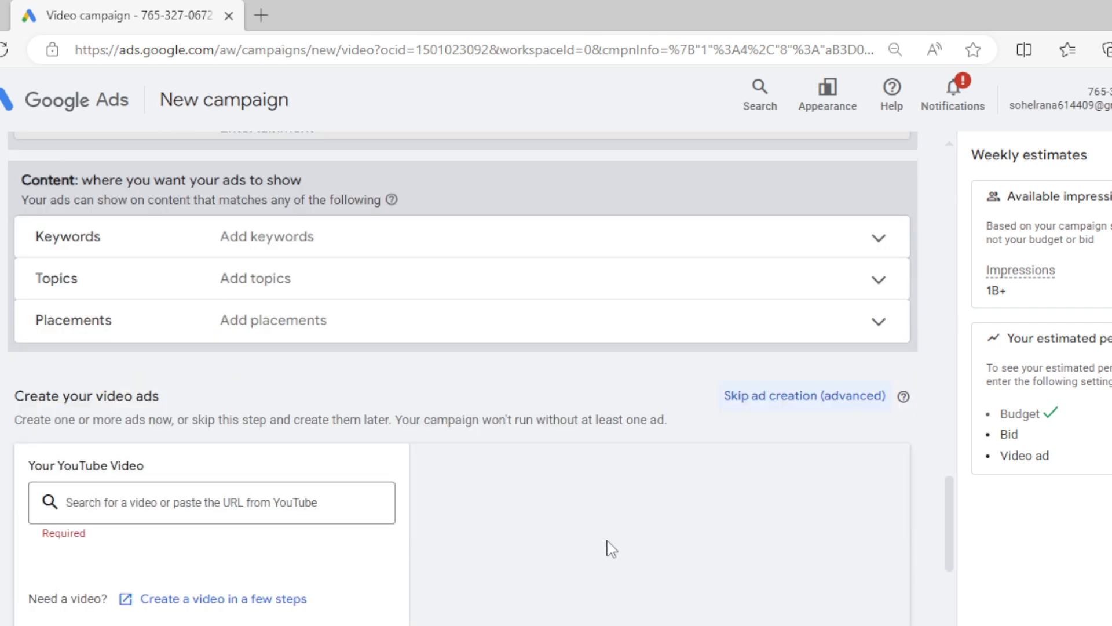
pyautogui.click(287, 501)
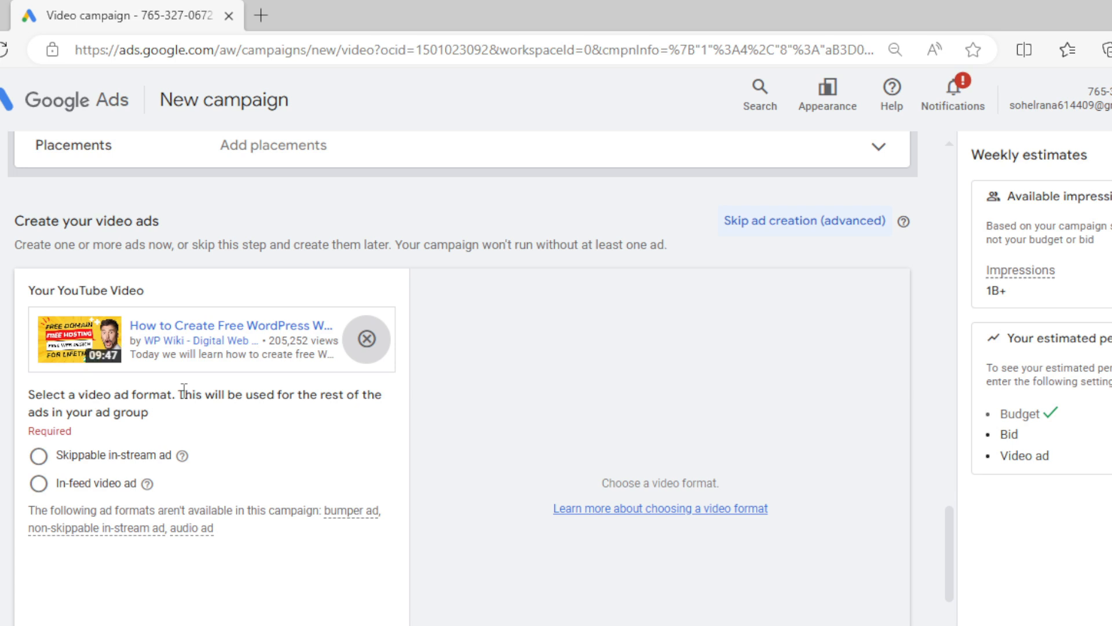
pyautogui.click(39, 457)
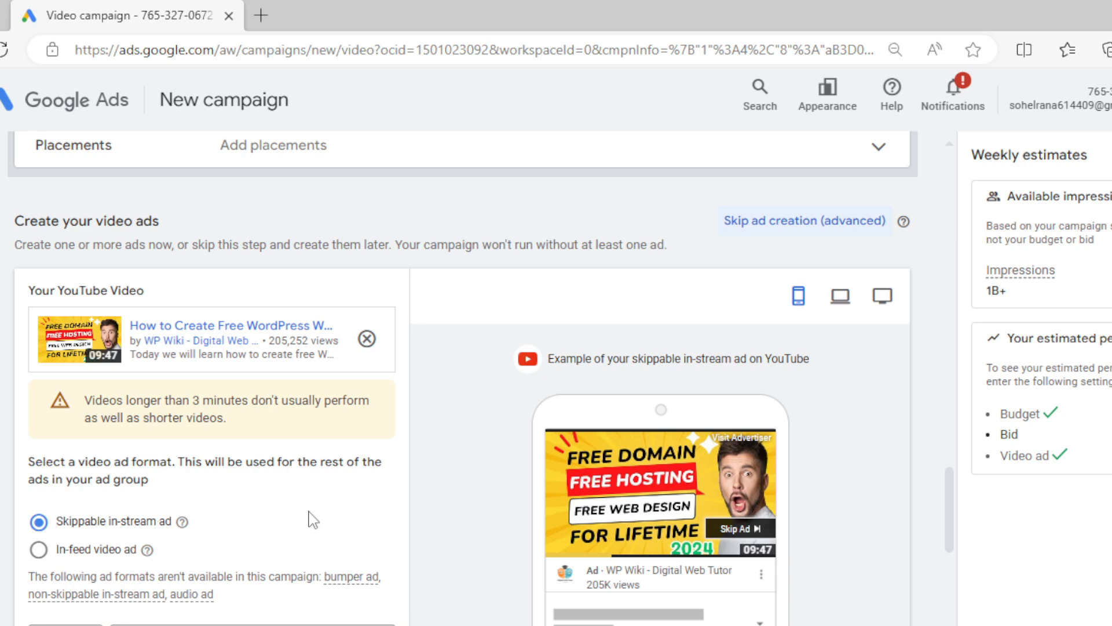
pyautogui.scroll(-3, 283, 524)
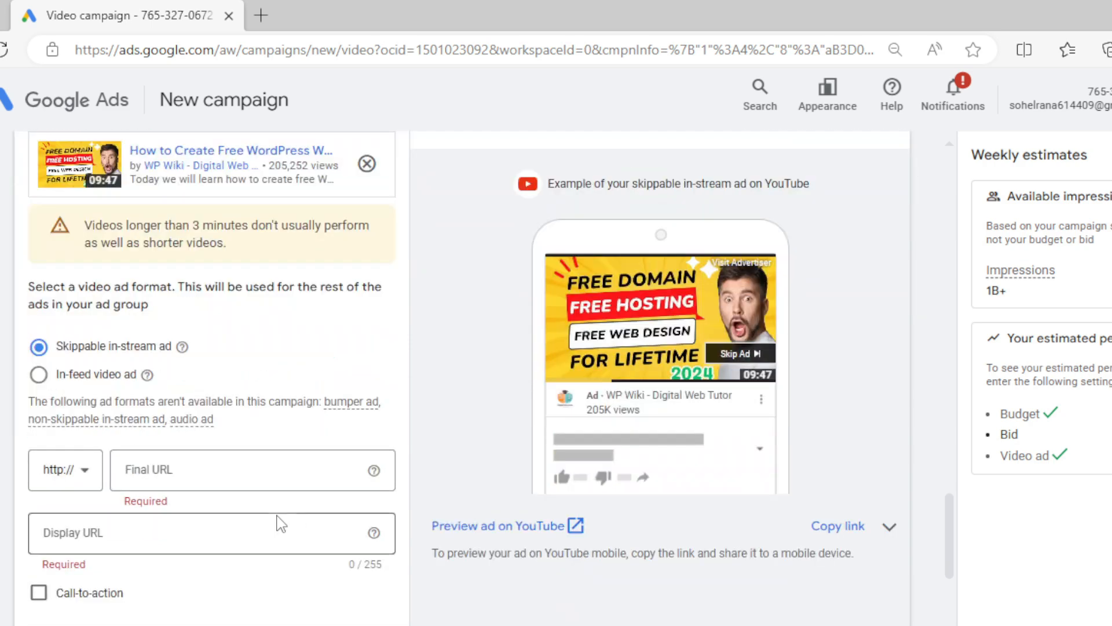
pyautogui.click(39, 374)
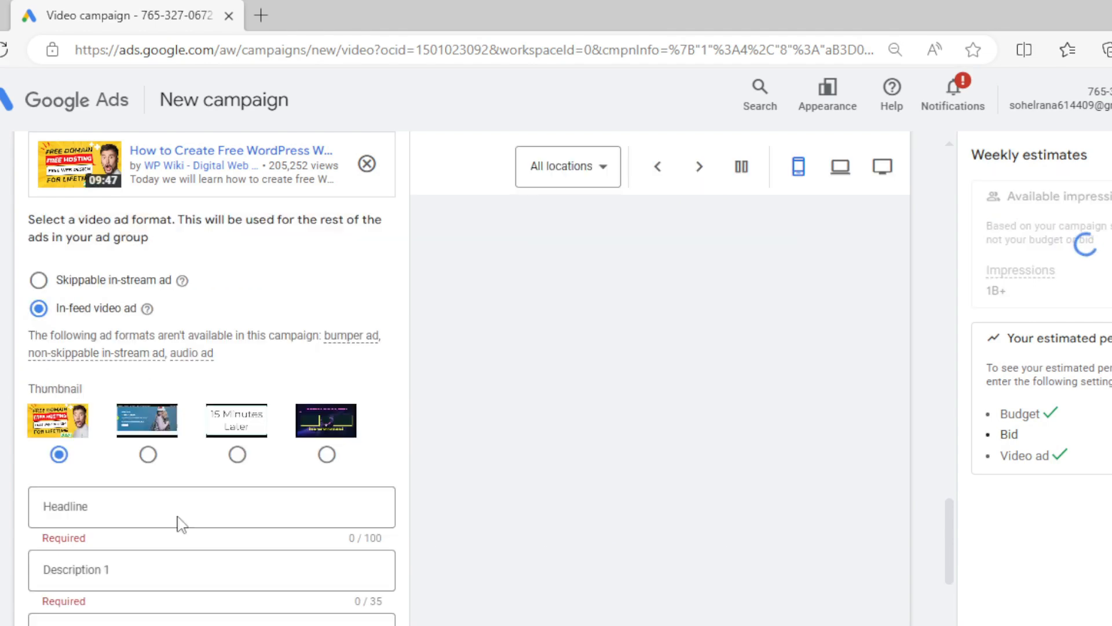
# - Enter the headline "how to make free website in 2024", Description 1 "how to make" and Description 2 "free website in" for the ad
pyautogui.scroll(-3, 179, 524)
pyautogui.click(156, 338)
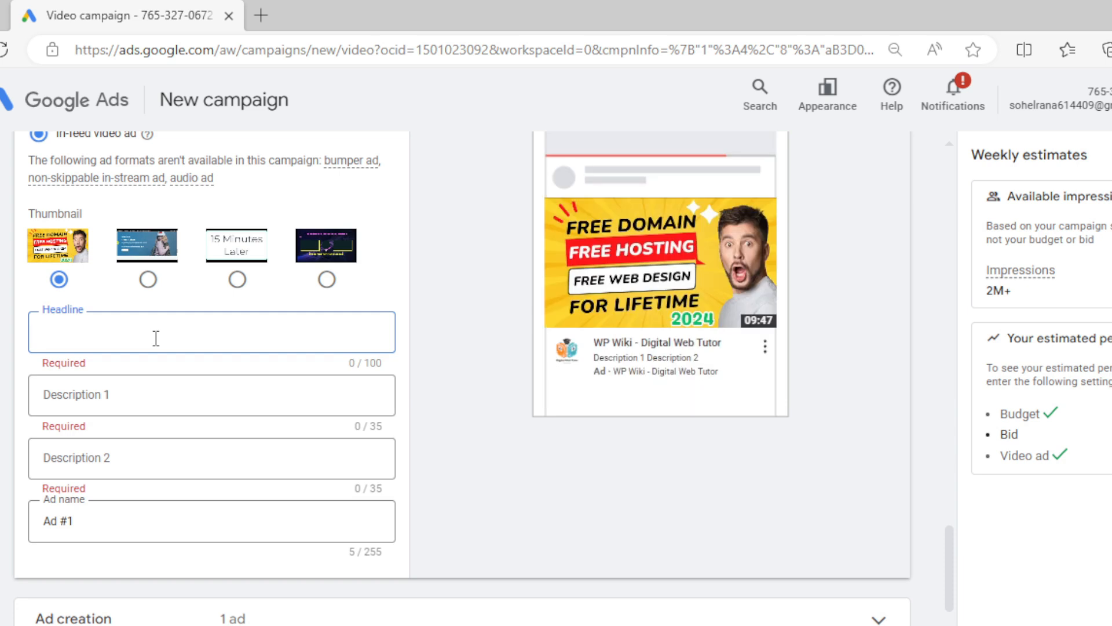
pyautogui.write('how to make')
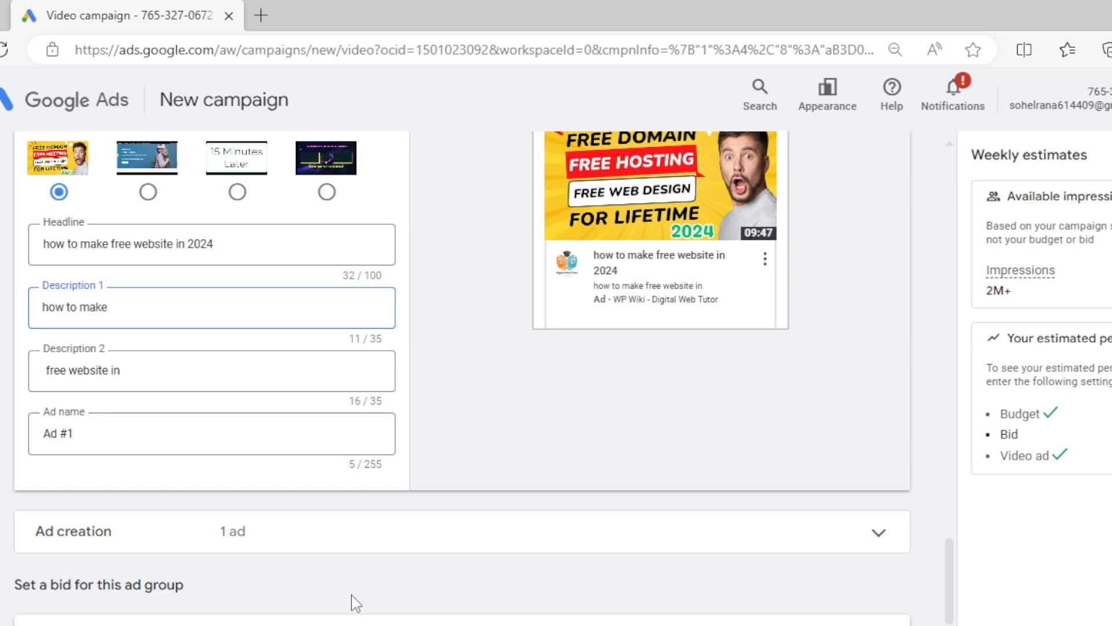
pyautogui.scroll(3, 353, 600)
pyautogui.scroll(-3, 257, 420)
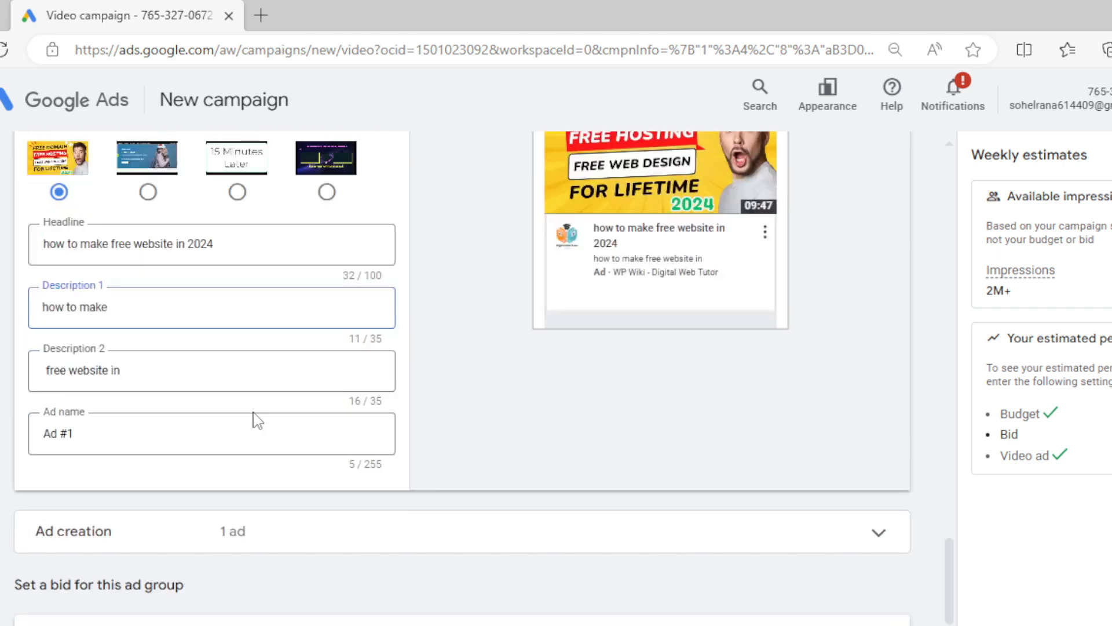
# - Look at the available actions for Ad #1 in the ad creation section
pyautogui.click(815, 552)
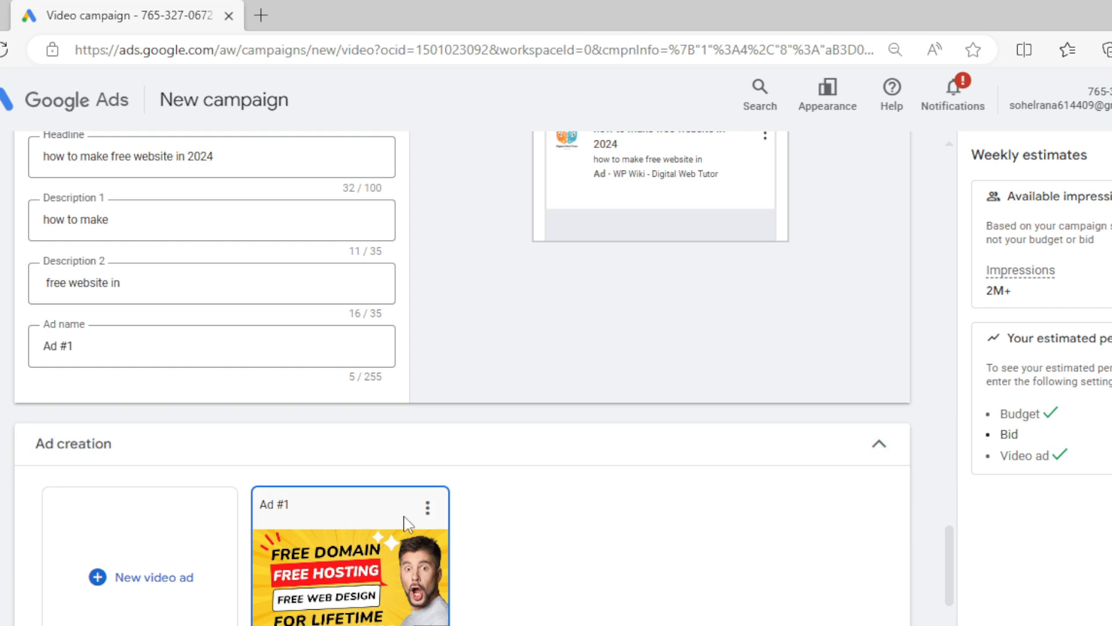
pyautogui.click(428, 507)
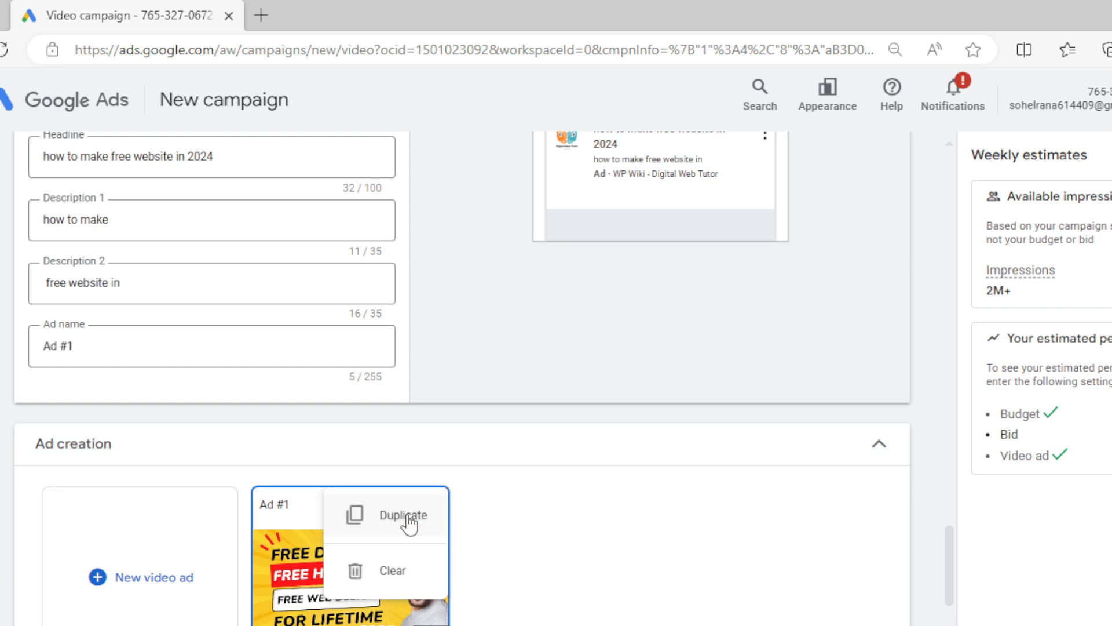
pyautogui.click(884, 447)
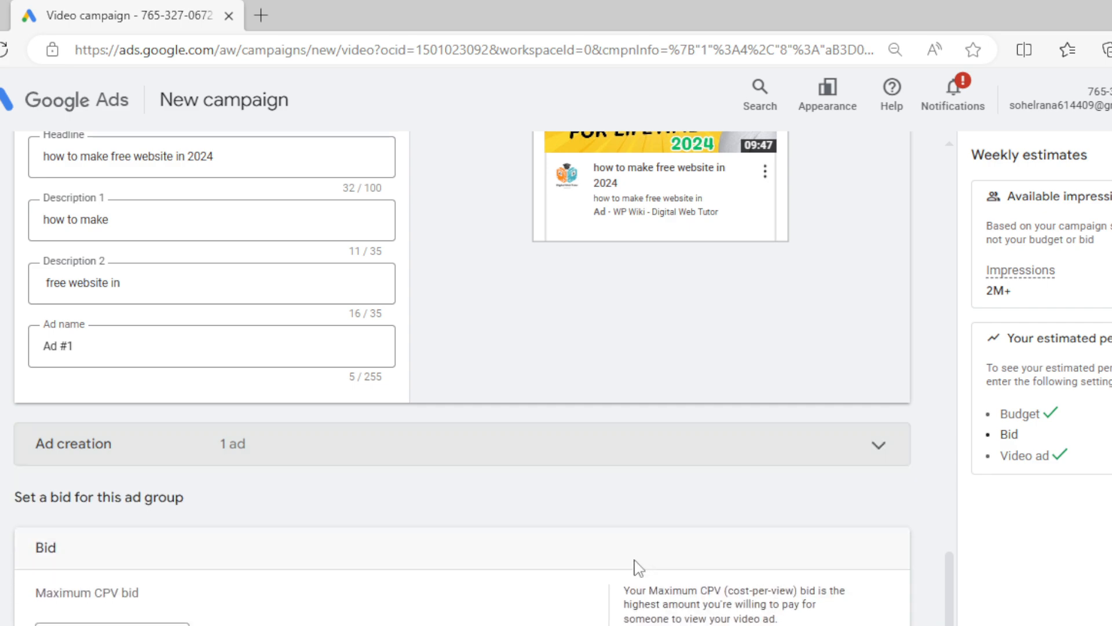
# - Set the ad group's maximum CPV bid to $0.01
pyautogui.scroll(-5, 477, 576)
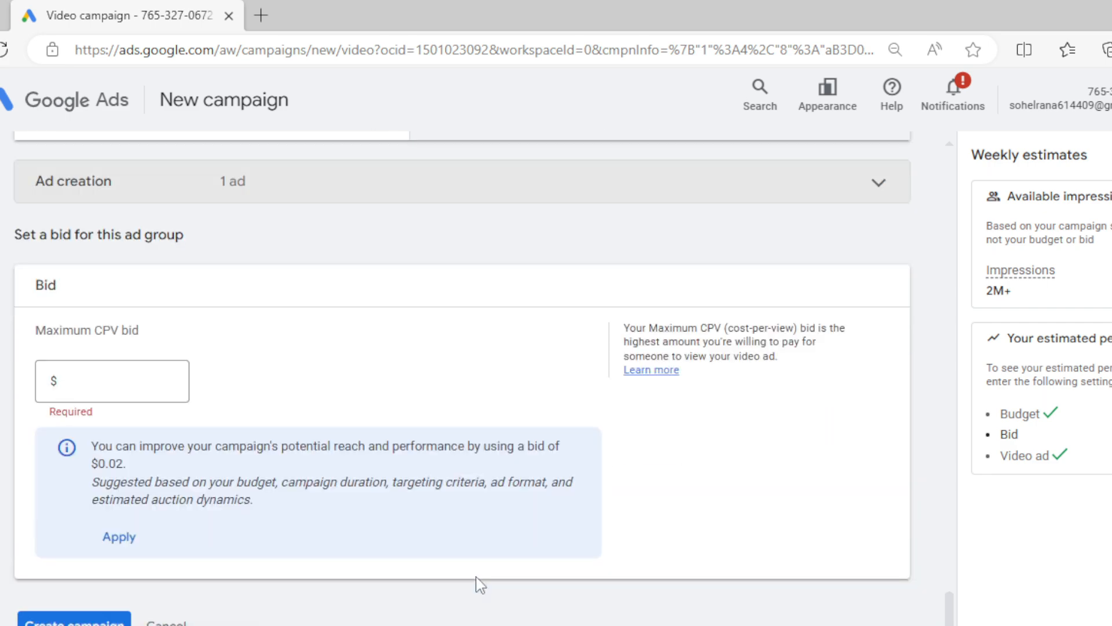
pyautogui.scroll(8, 481, 584)
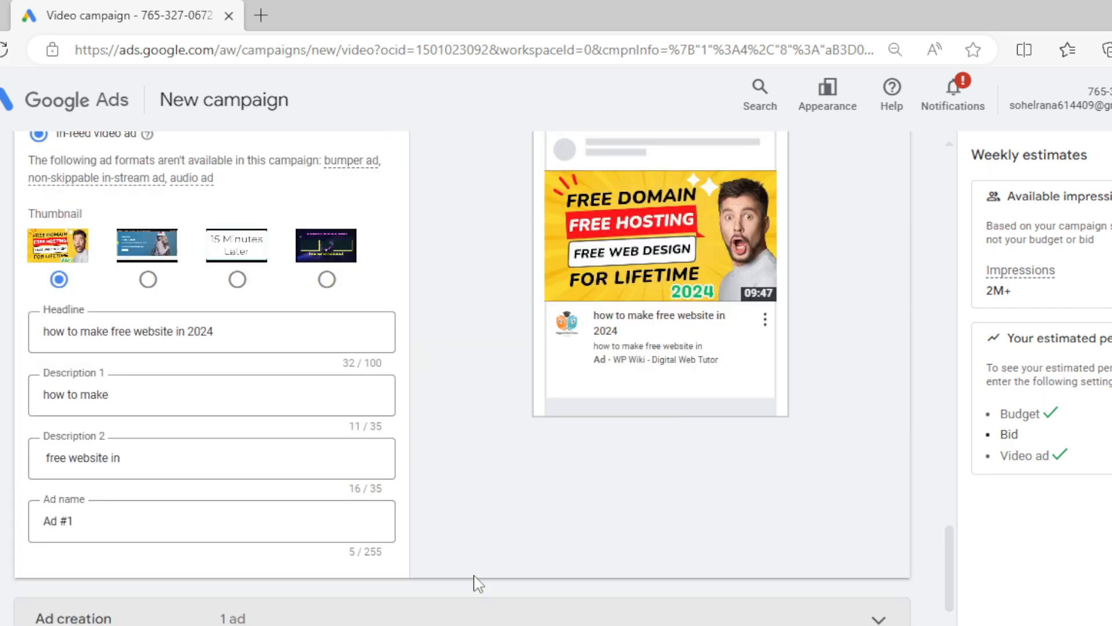
pyautogui.scroll(3, 477, 583)
pyautogui.scroll(-6, 476, 583)
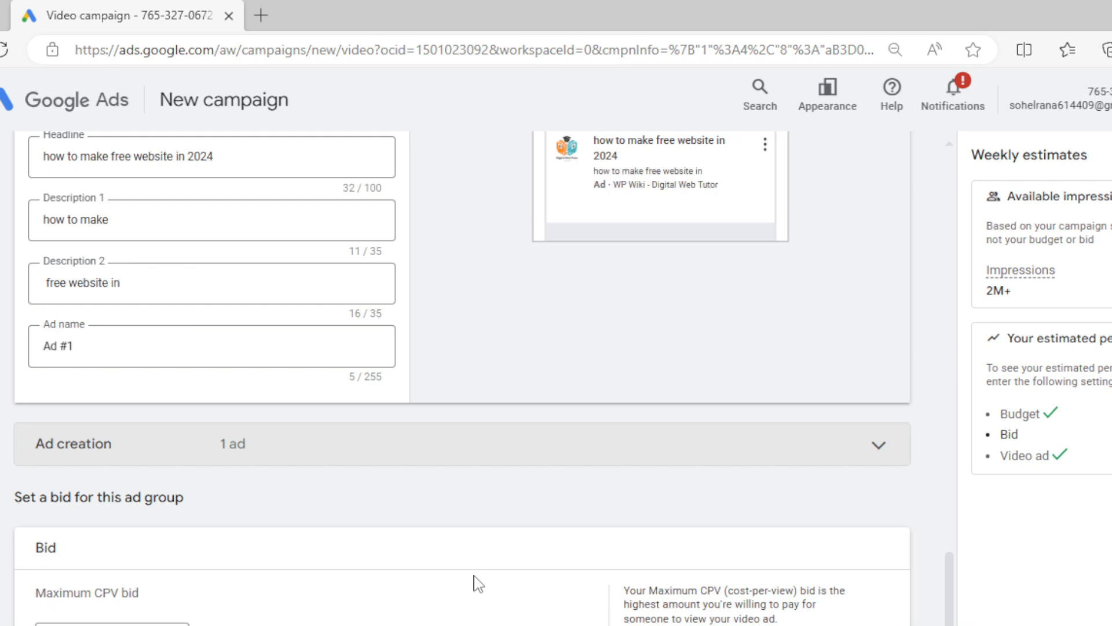
pyautogui.scroll(-5, 476, 582)
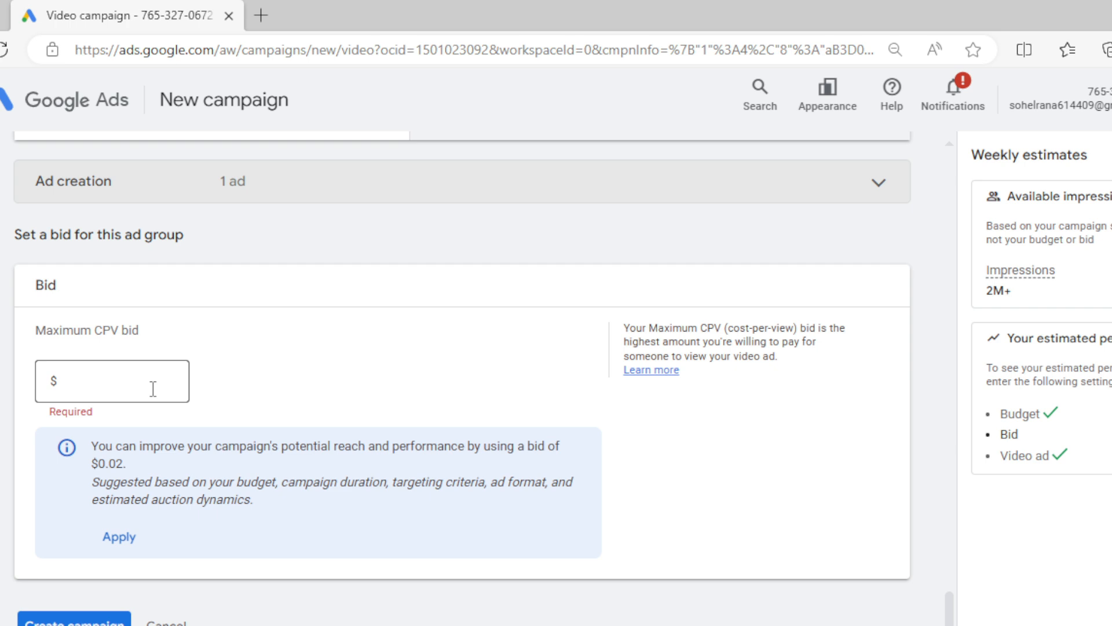
pyautogui.click(153, 389)
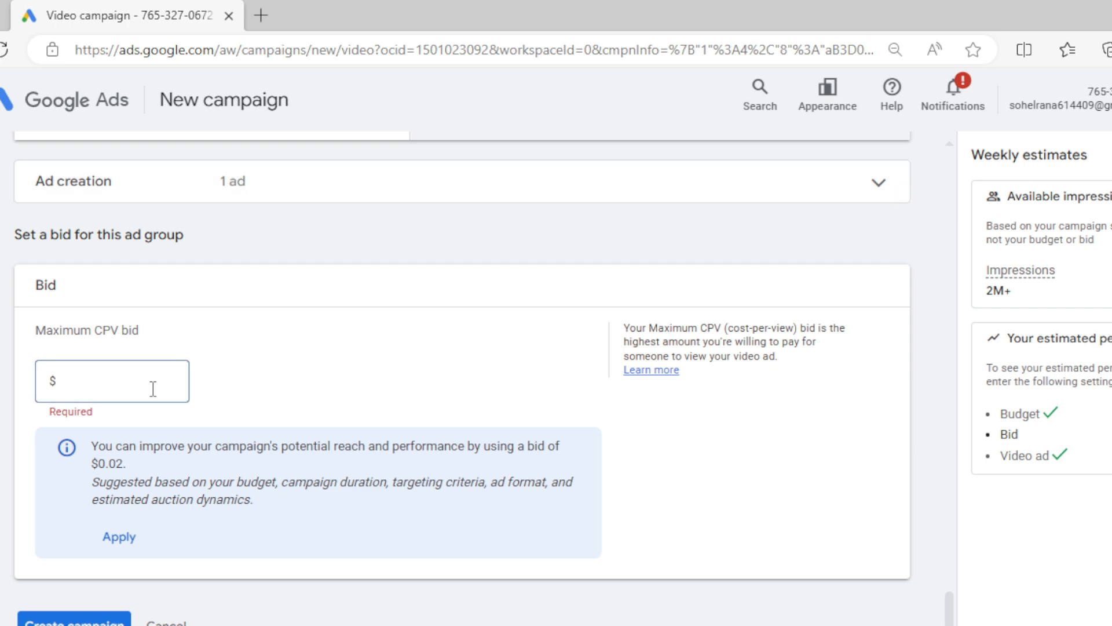
pyautogui.write('0.00')
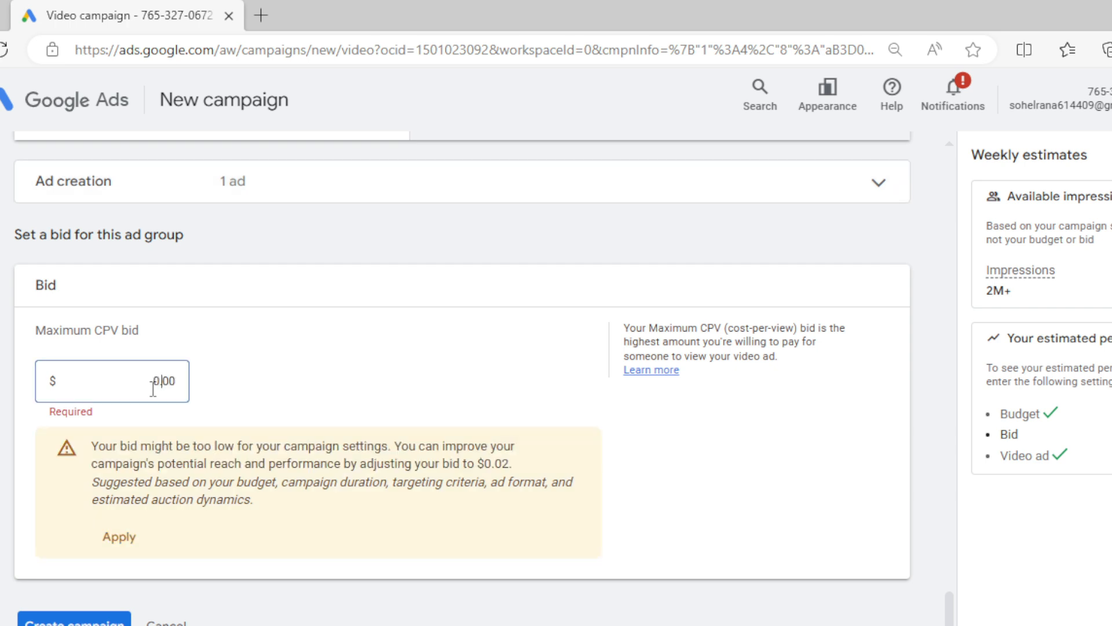
pyautogui.press('BackSpace')
pyautogui.write('1')
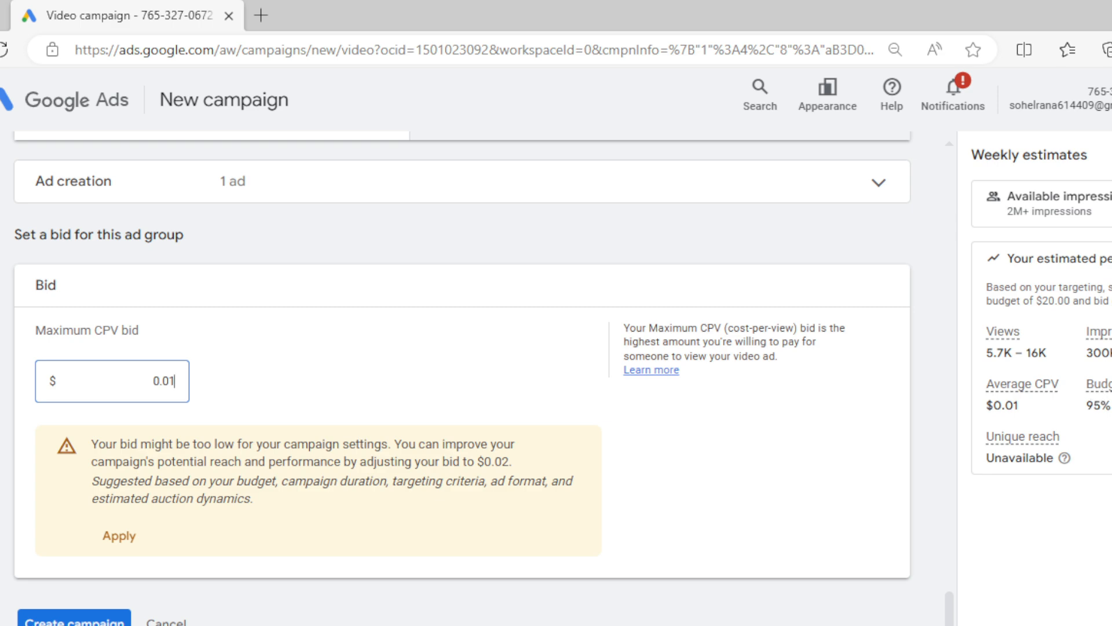
# - Create the campaign and continue to its overview to examine the diagnostic insights
pyautogui.scroll(-1, 429, 461)
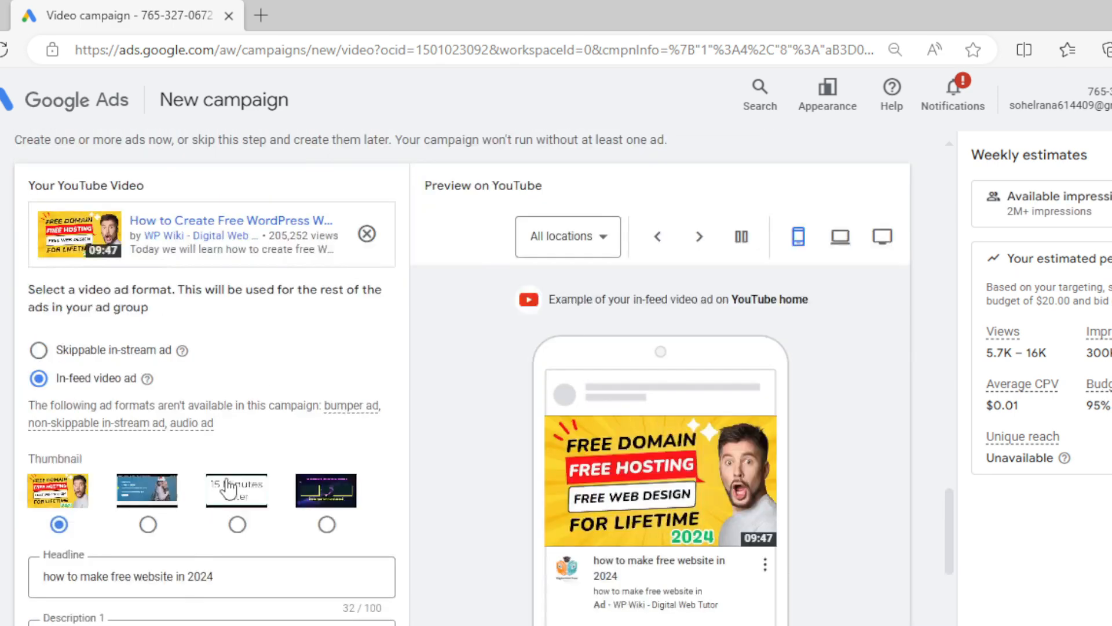
pyautogui.scroll(15, 228, 488)
pyautogui.scroll(15, 229, 488)
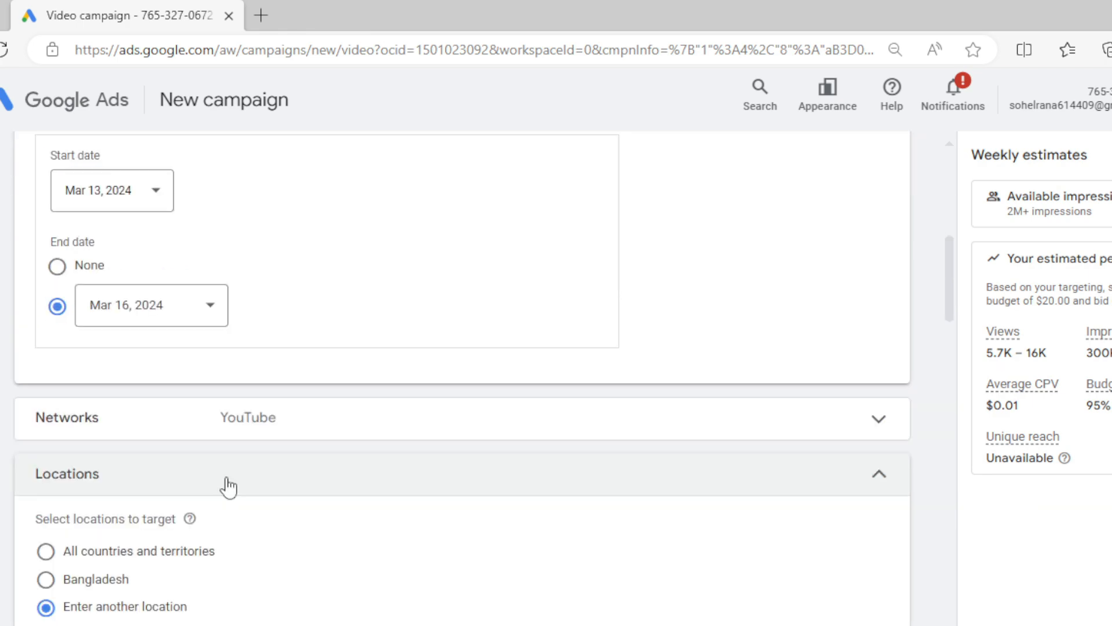
pyautogui.scroll(-5, 228, 487)
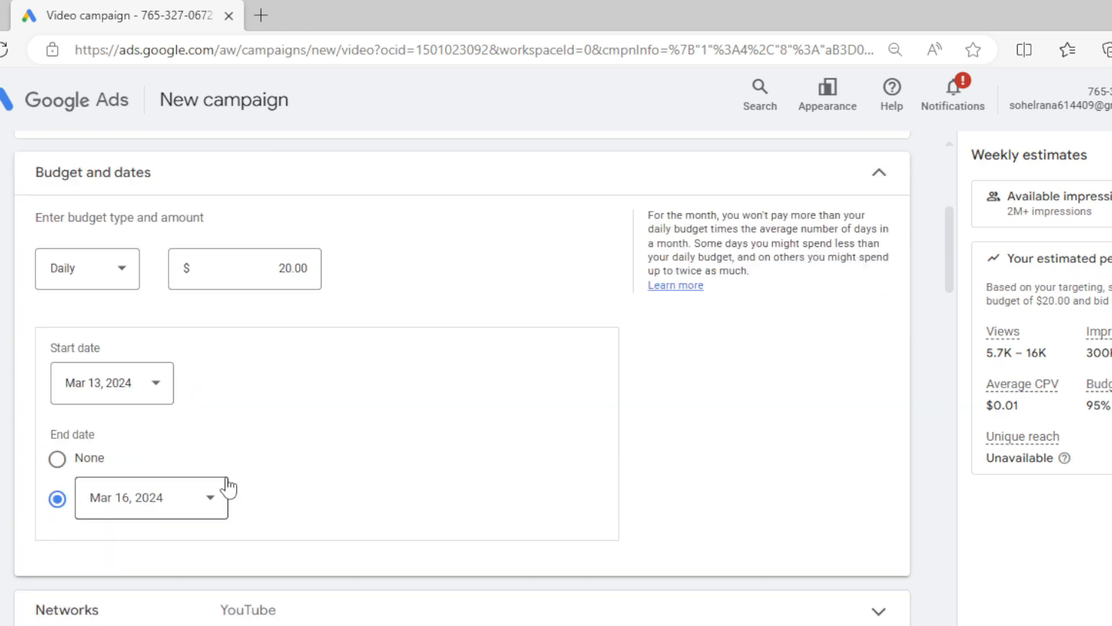
pyautogui.scroll(-20, 229, 488)
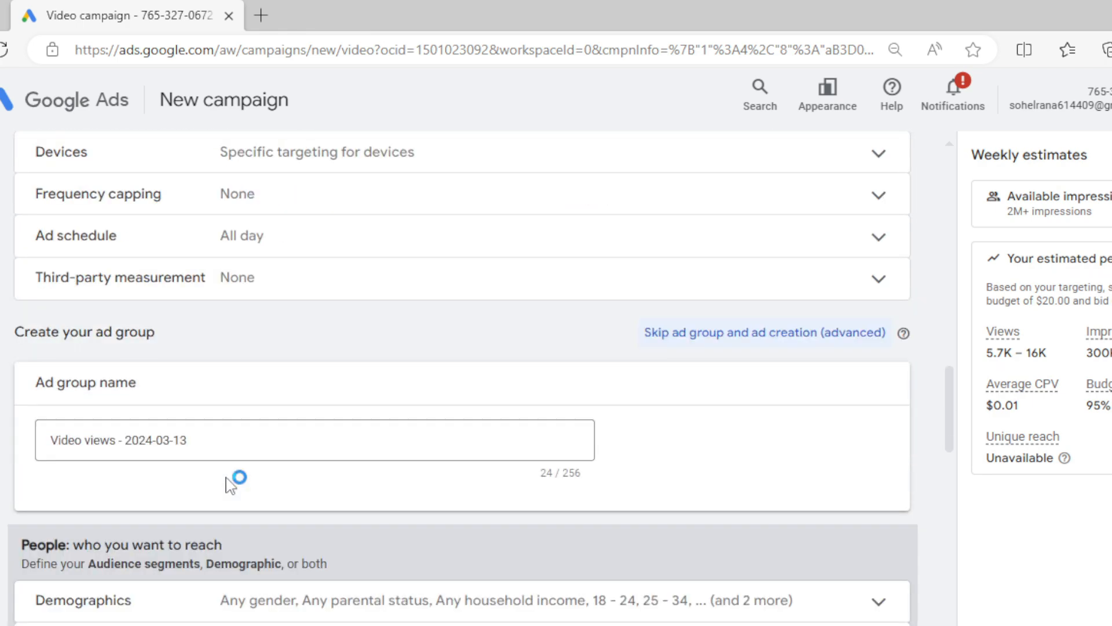
pyautogui.scroll(-15, 229, 488)
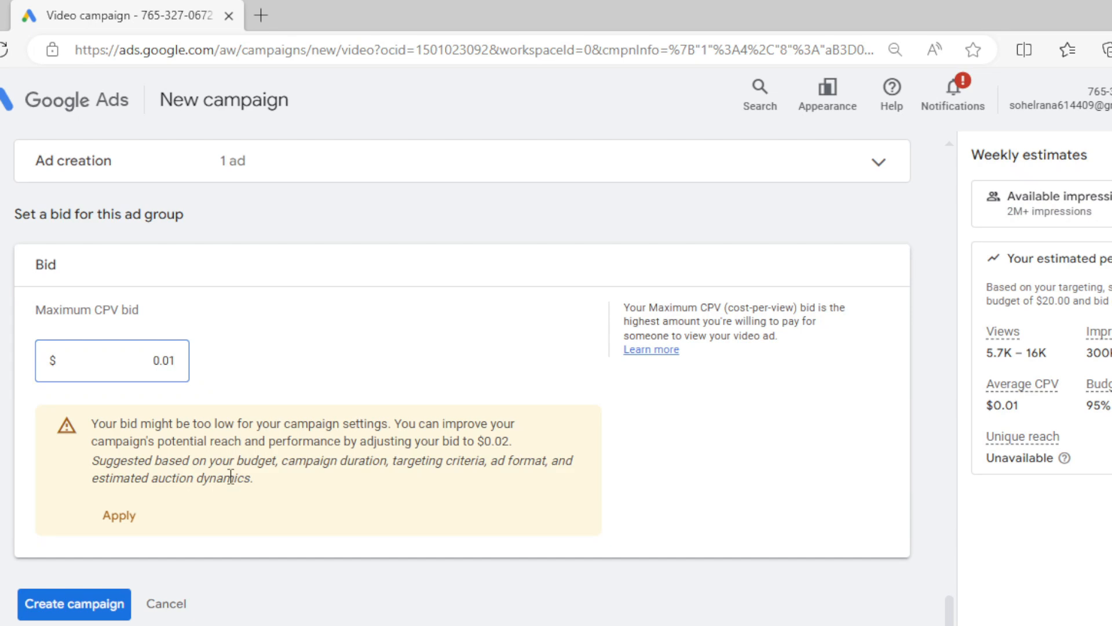
pyautogui.click(92, 600)
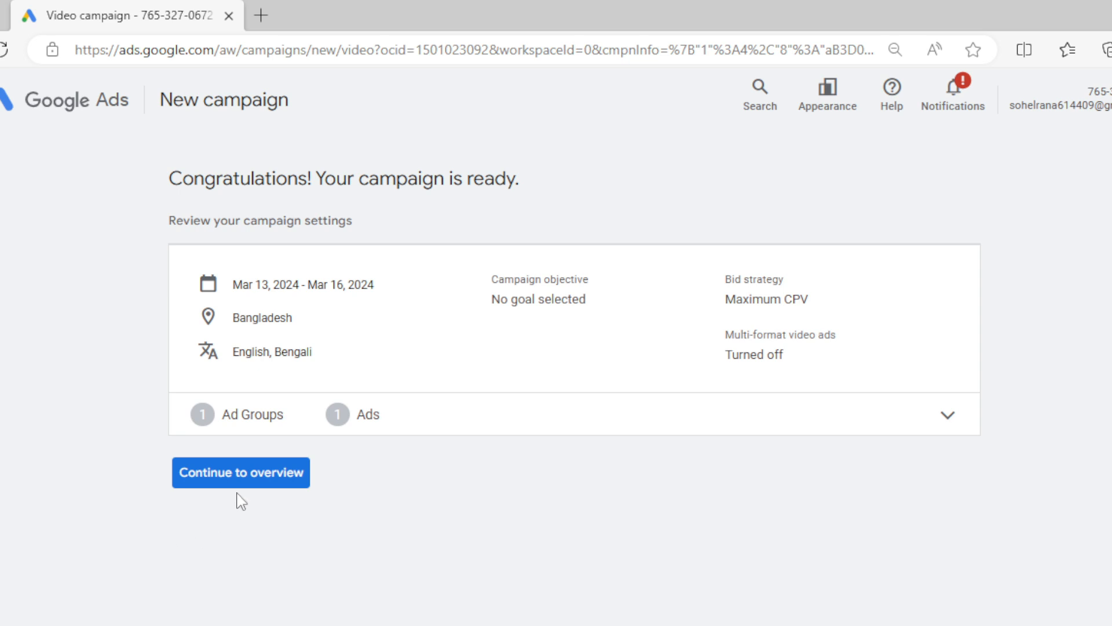
pyautogui.click(241, 482)
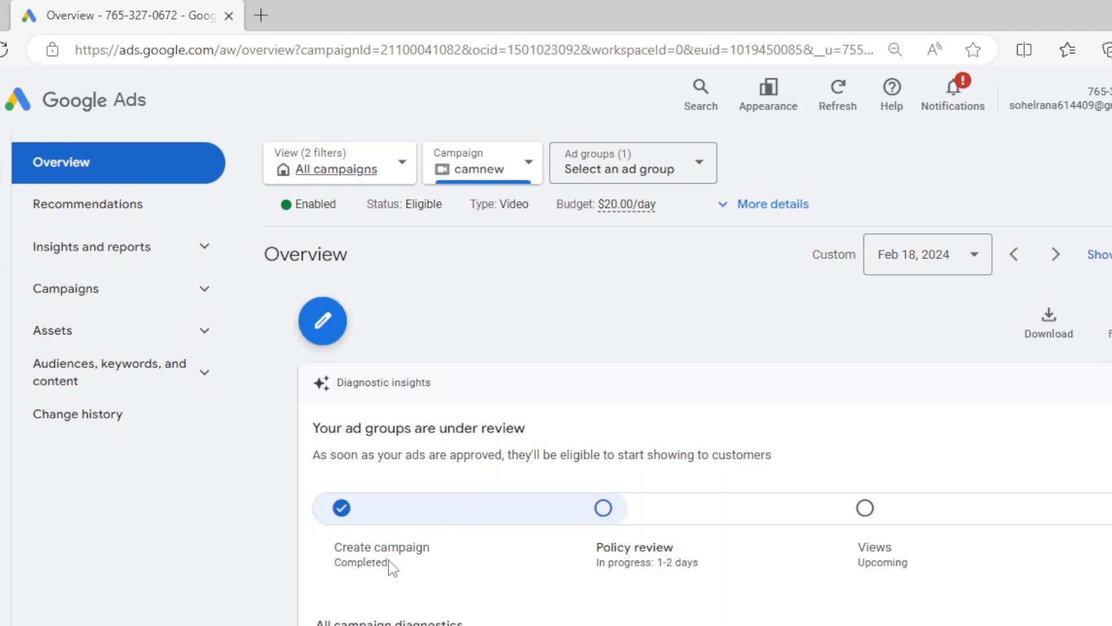
pyautogui.scroll(-1, 440, 570)
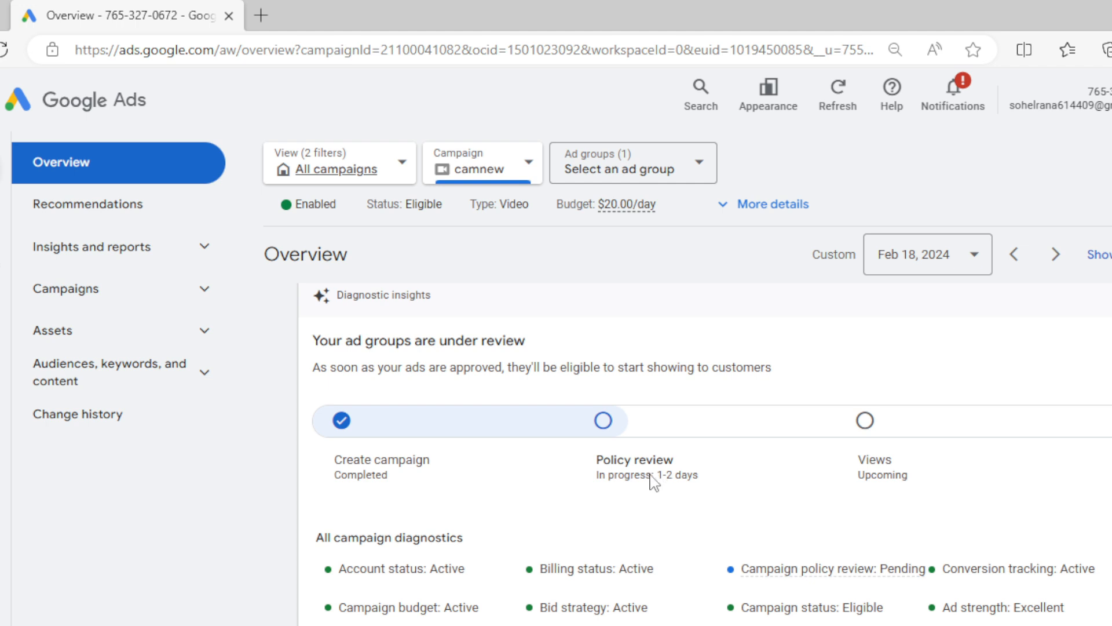